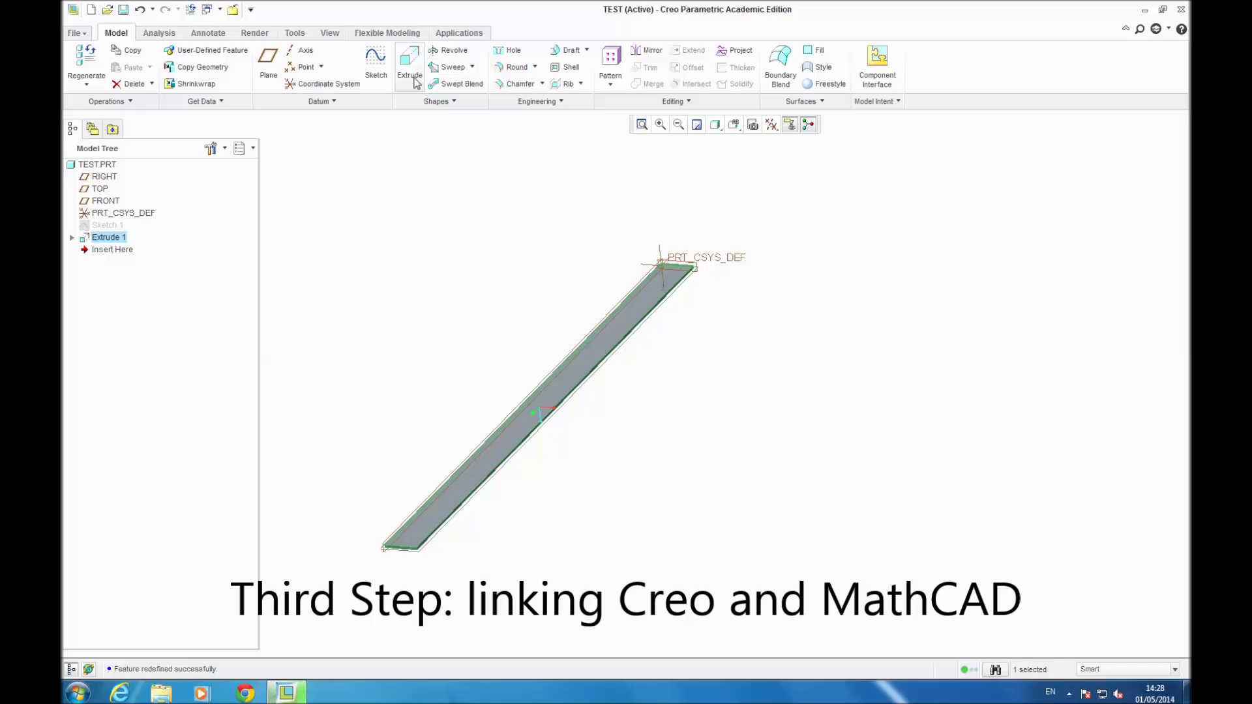
- Open the Prime Analysis dialog from the Analysis tab
left_click(172, 38)
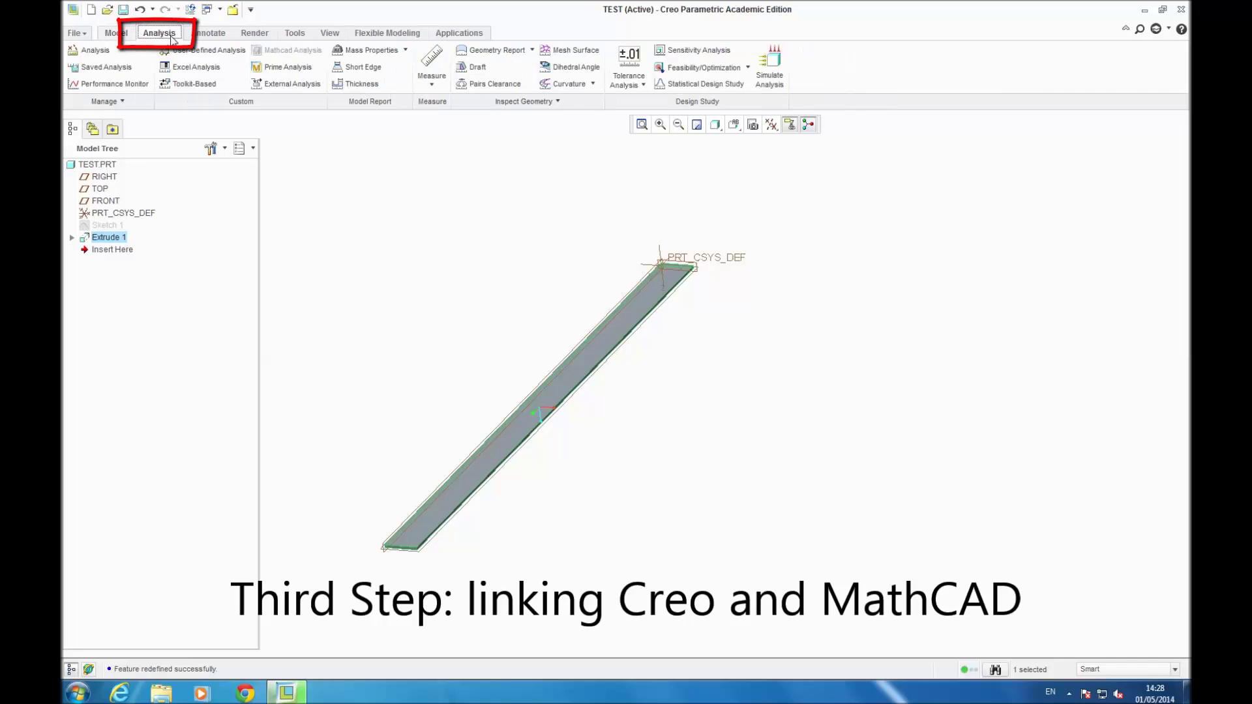
left_click(310, 67)
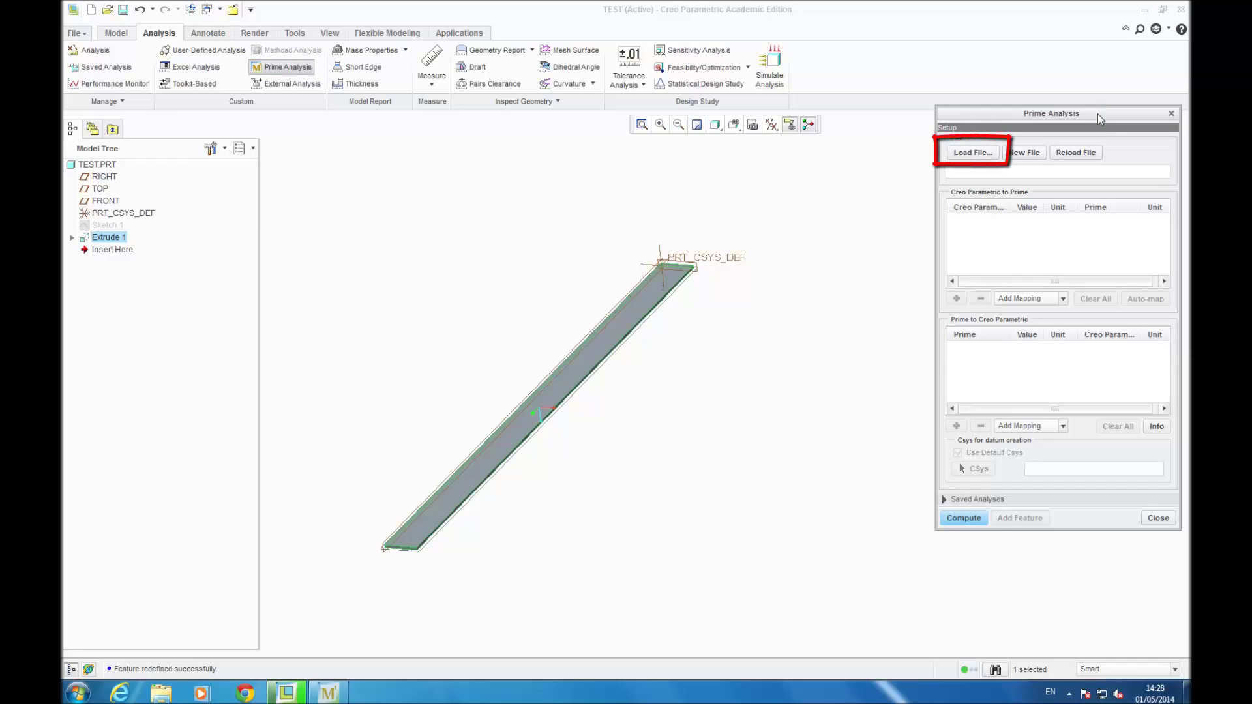
- Load the Test.mcdx worksheet and auto-map the part's SCALE parameter to its Scale input
left_click(963, 154)
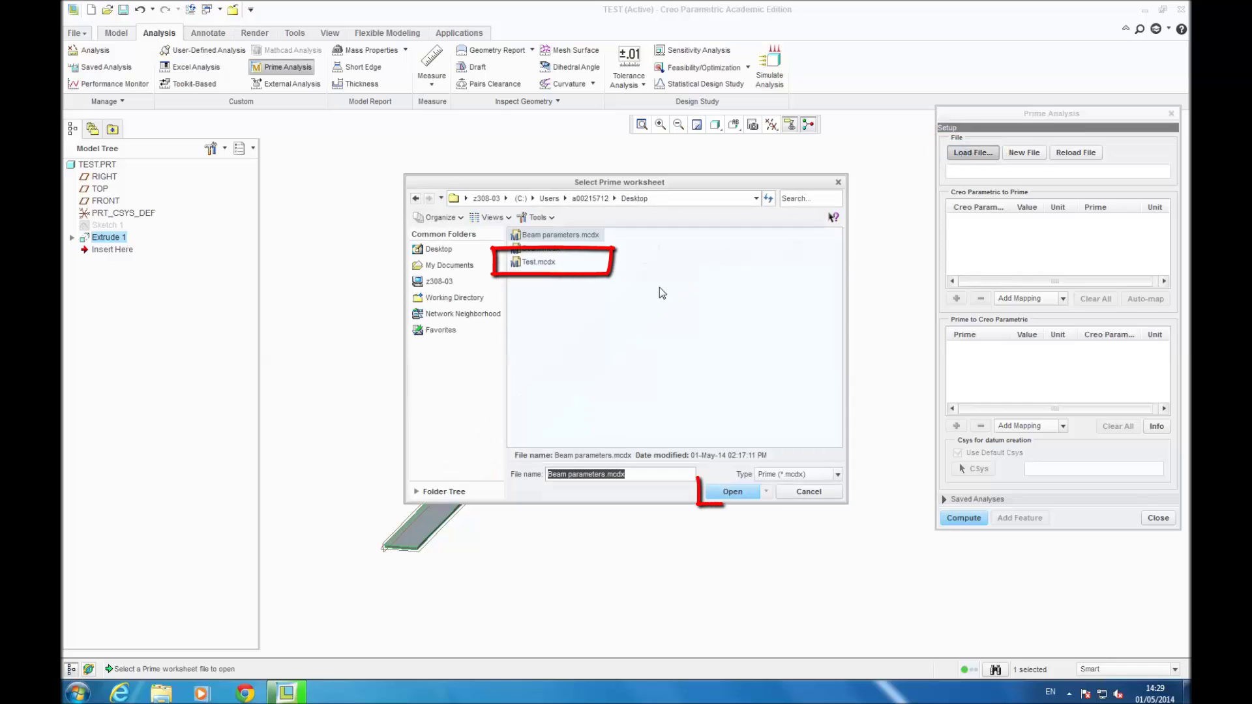
left_click(539, 262)
left_click(728, 490)
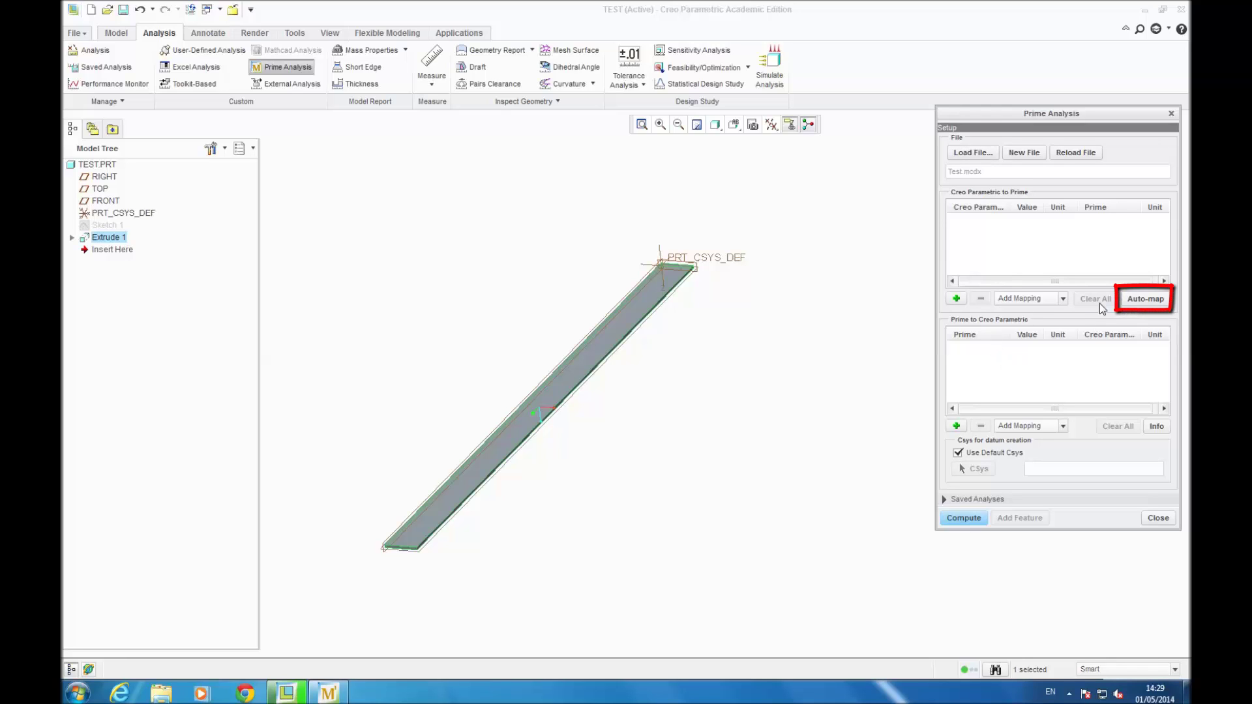
left_click(1144, 299)
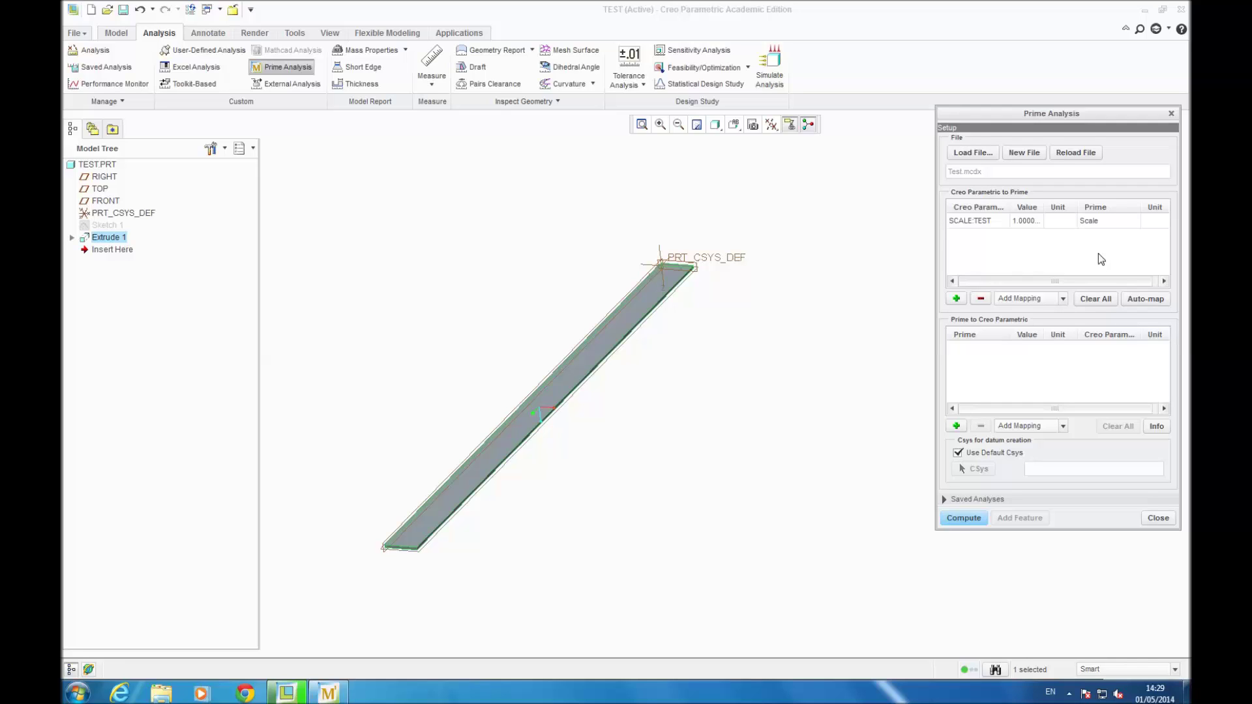
- Import the Prime outputs out, out_0 and out_1 as MCP_OUT, MCP_OUT_0 and MCP_OUT_1
left_click_drag(1093, 120, 975, 132)
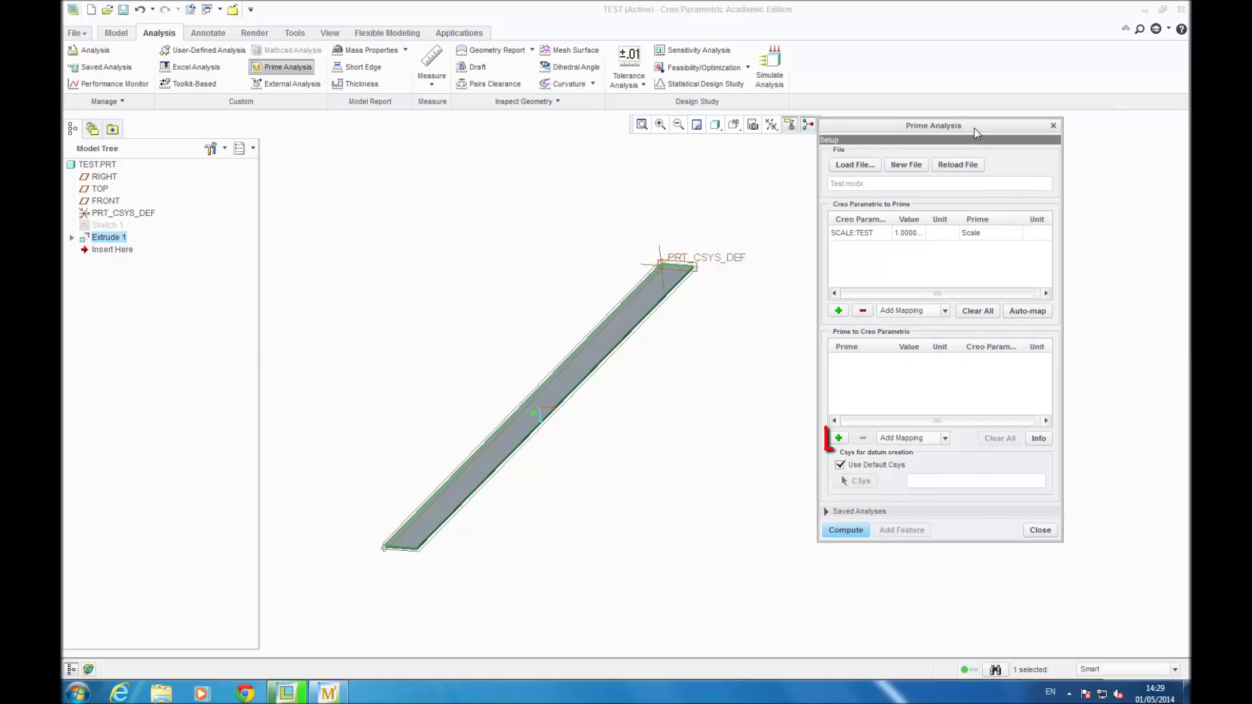
left_click(839, 438)
right_click(875, 358)
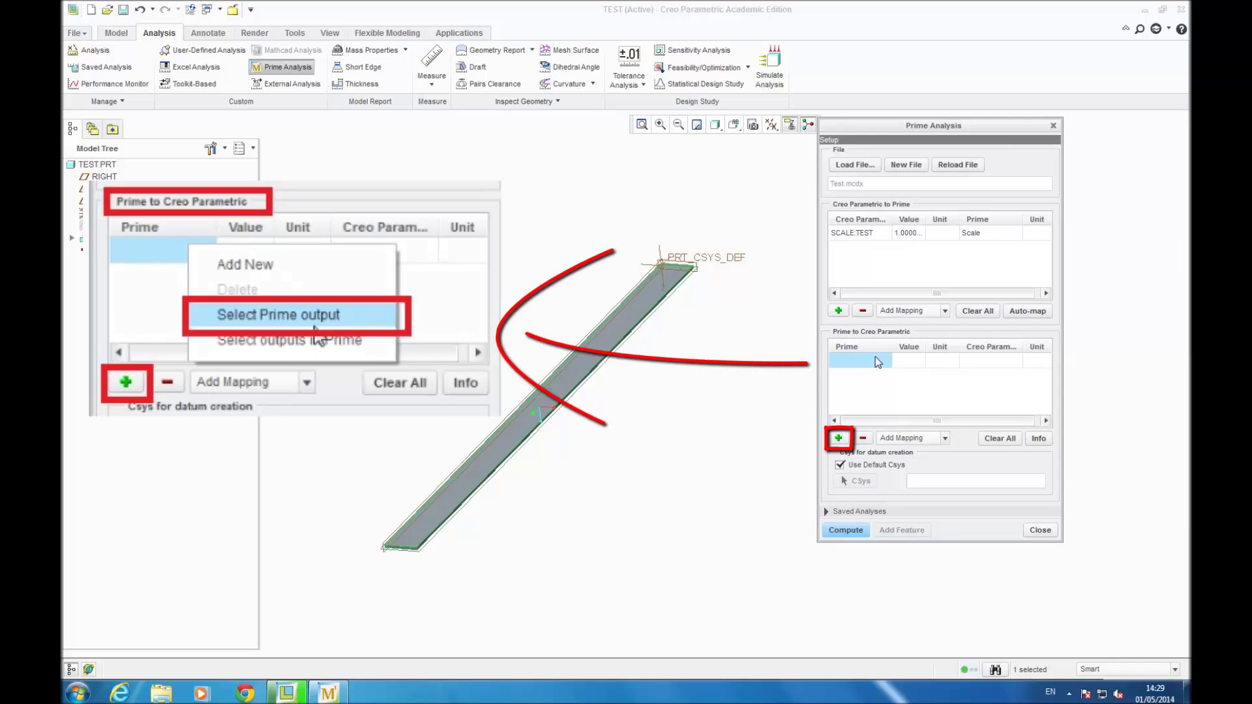
left_click(950, 404)
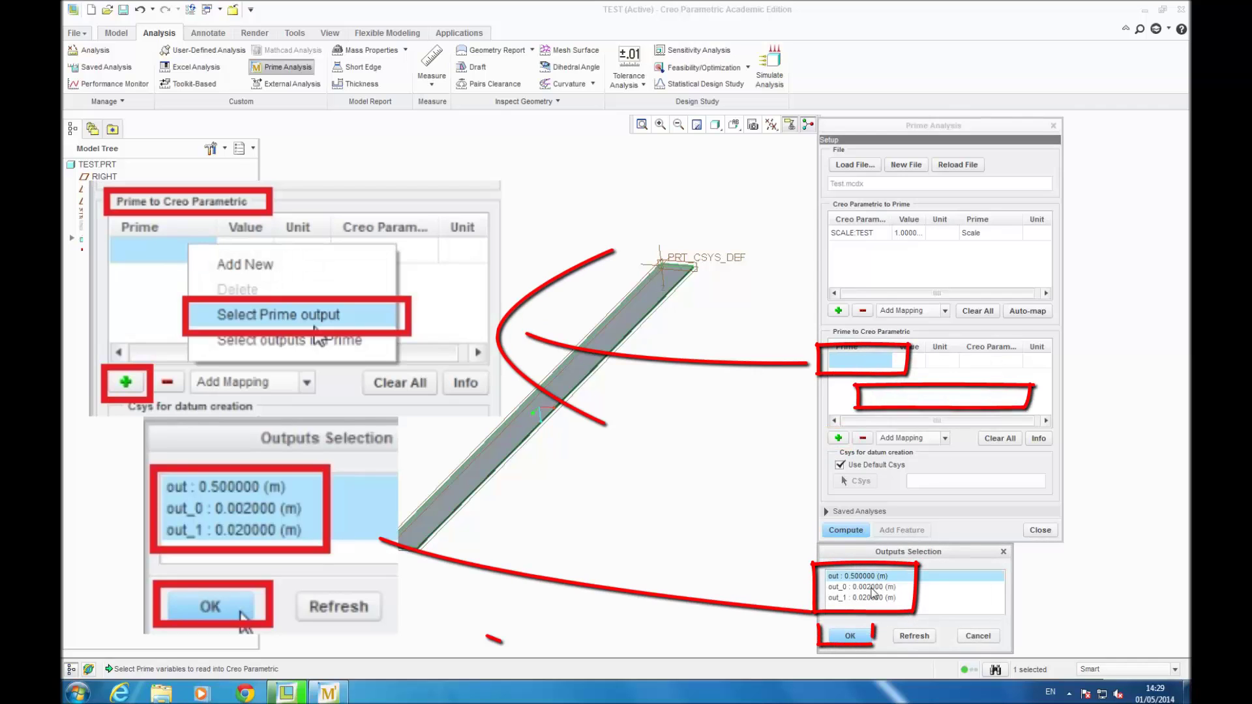
left_click(850, 636)
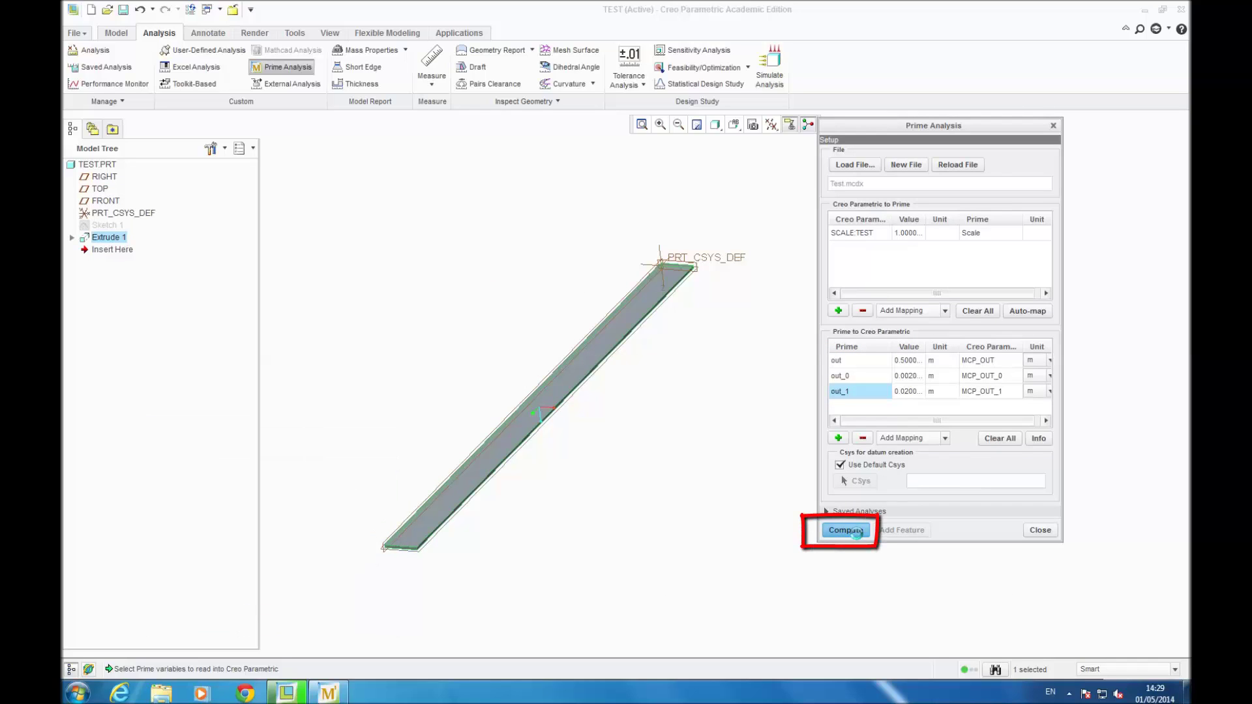
- Compute the analysis, save it as feature analysis_test, and close the setup
left_click(857, 535)
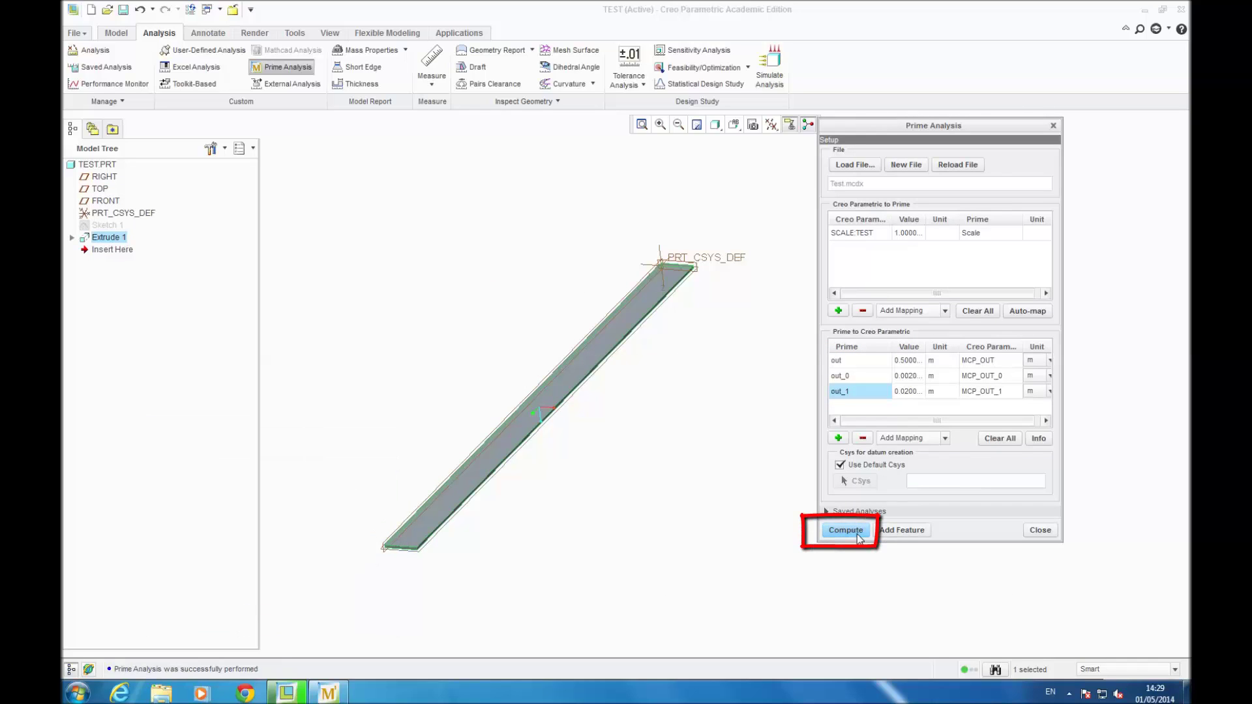
left_click(900, 533)
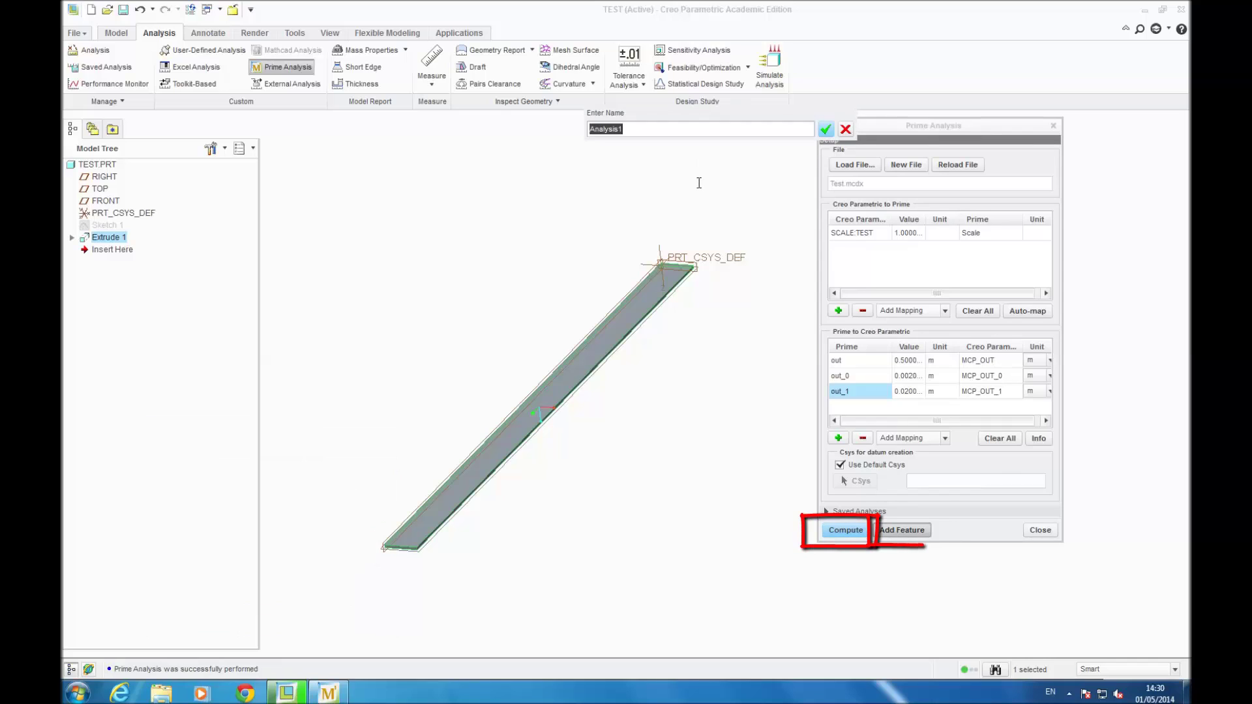
type("analysis_test")
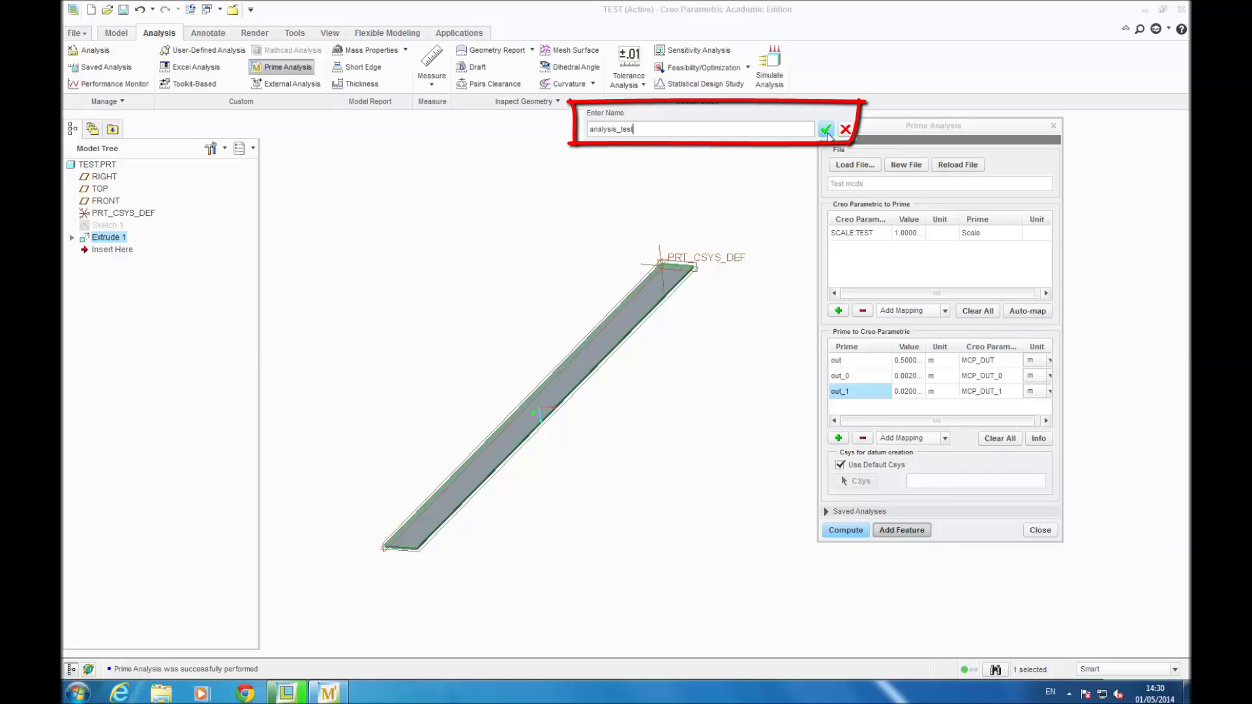
left_click(826, 129)
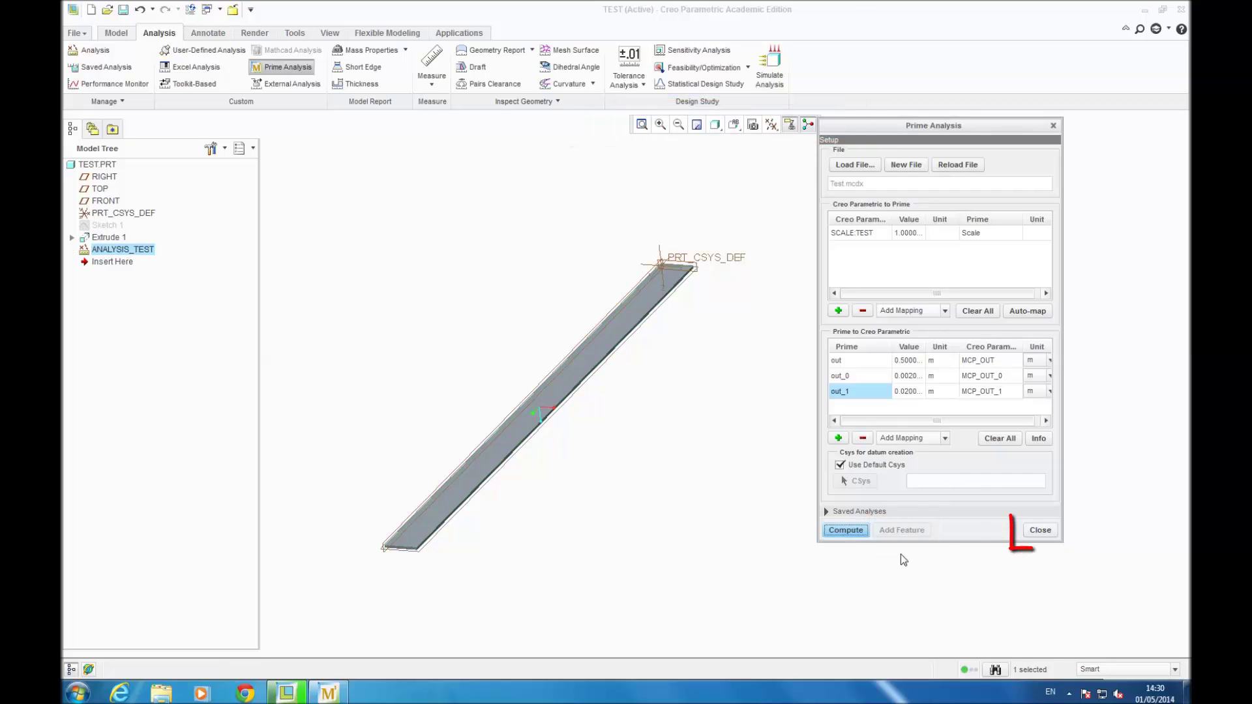
left_click(1041, 530)
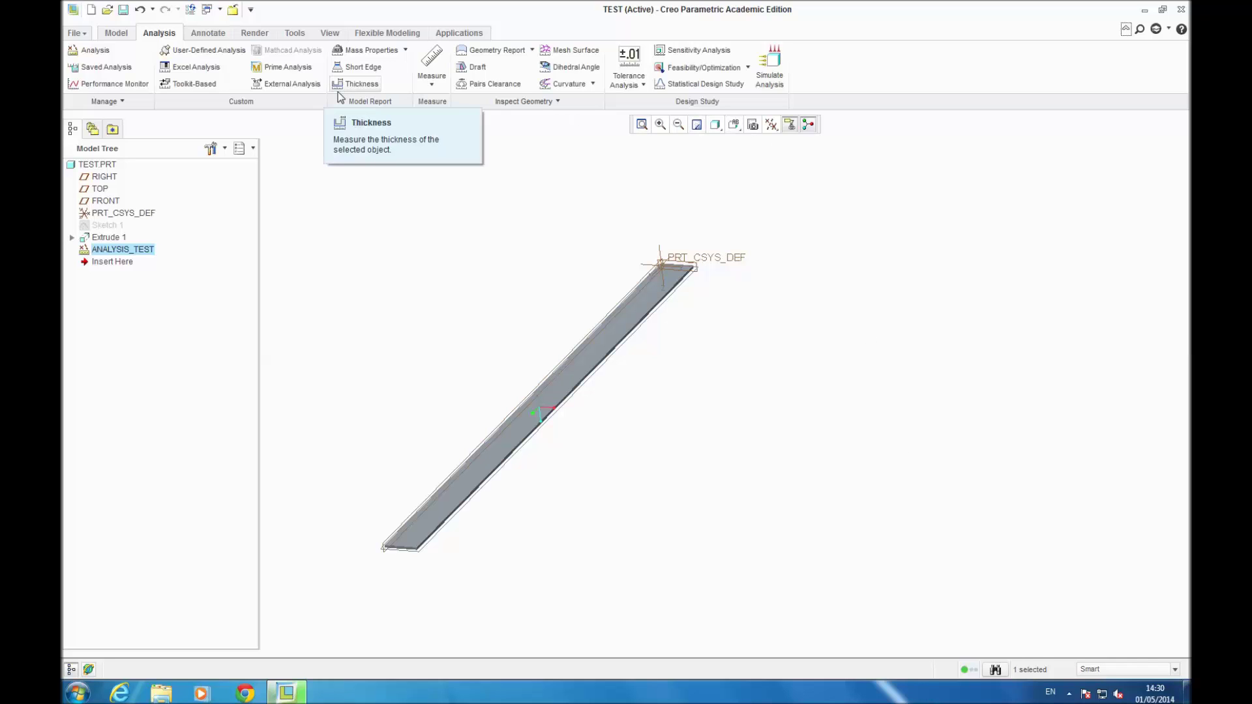
- Open the part's Relations editor from Model Intent on the Model tab
left_click(116, 34)
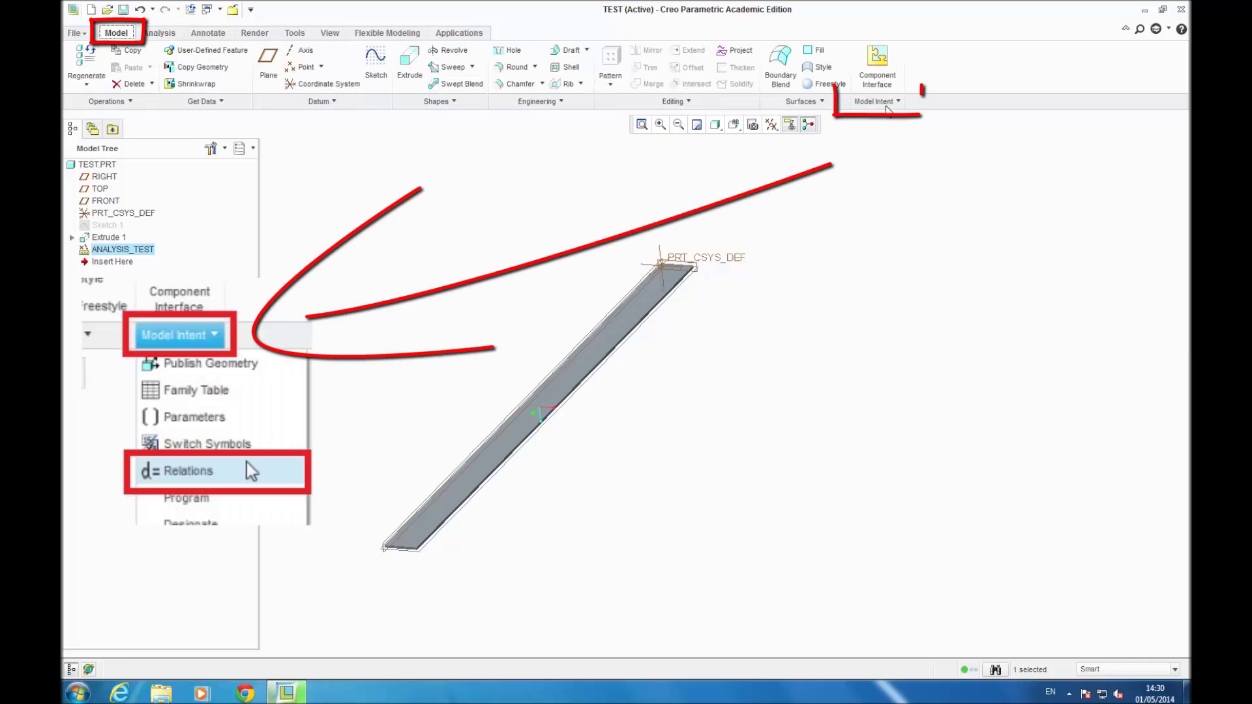
left_click(887, 104)
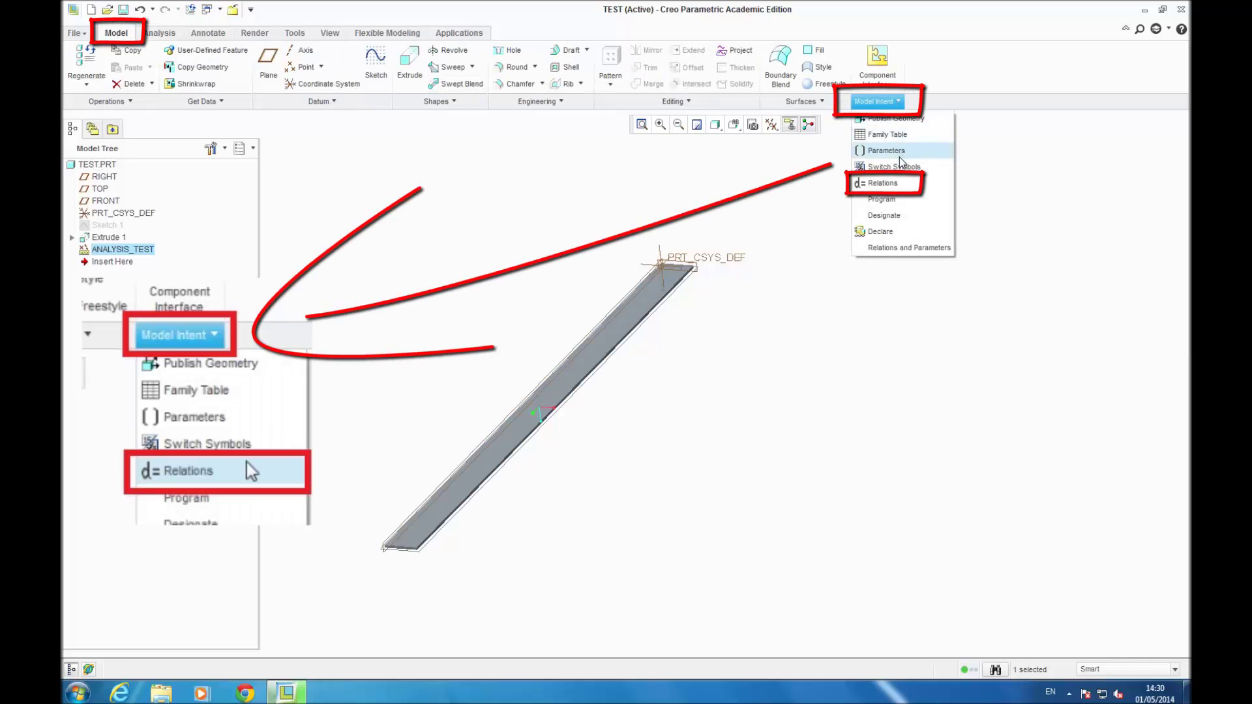
left_click(899, 184)
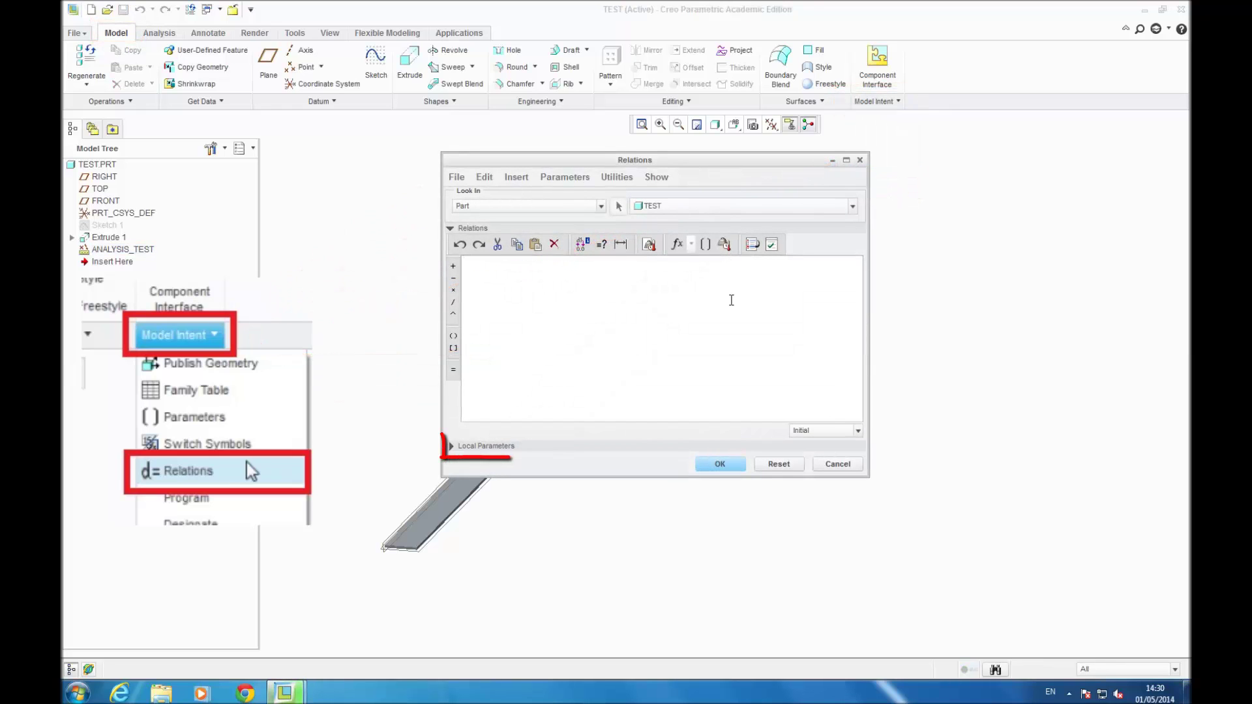
- List local parameters from Current and all sublevels, then begin the relation L=
left_click(458, 449)
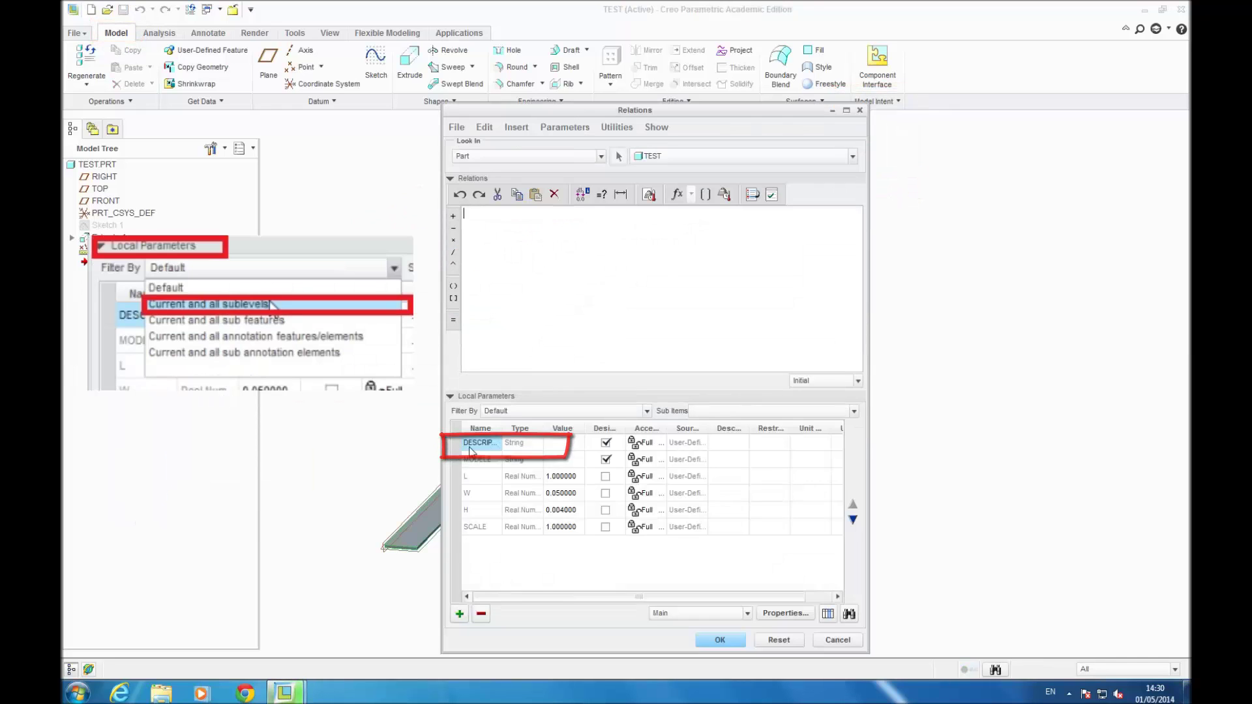
left_click(560, 410)
left_click(567, 435)
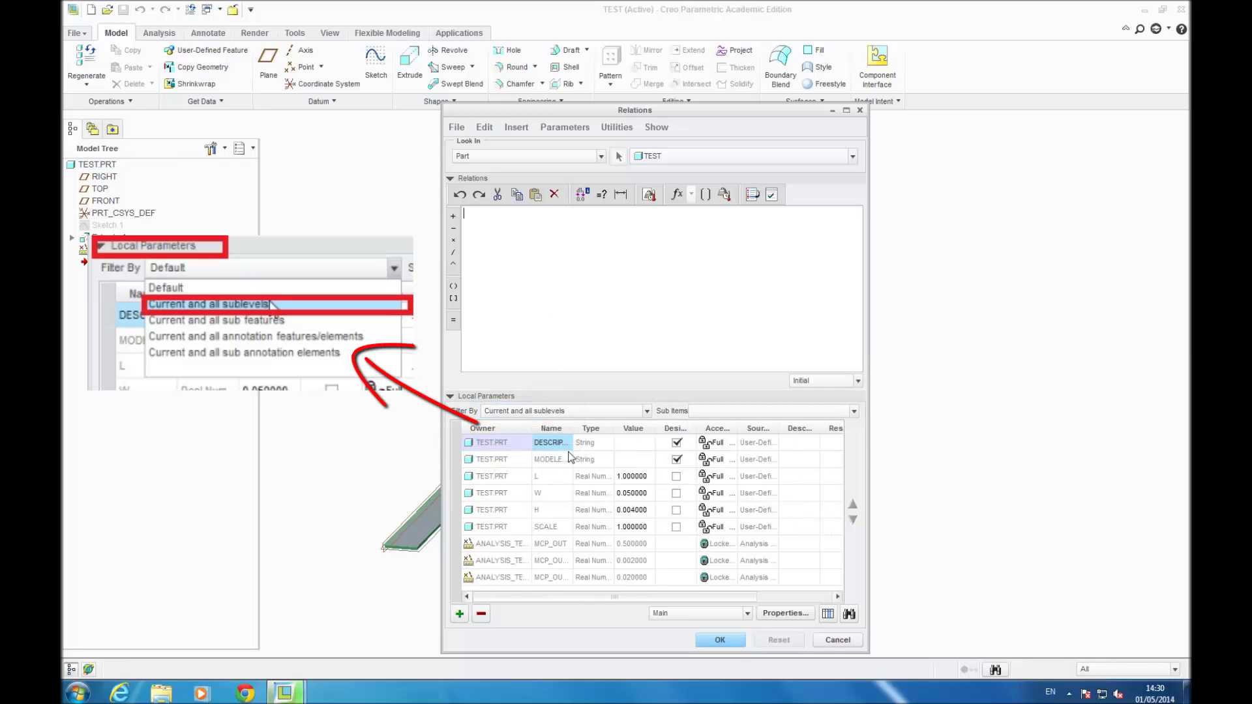
type("L=")
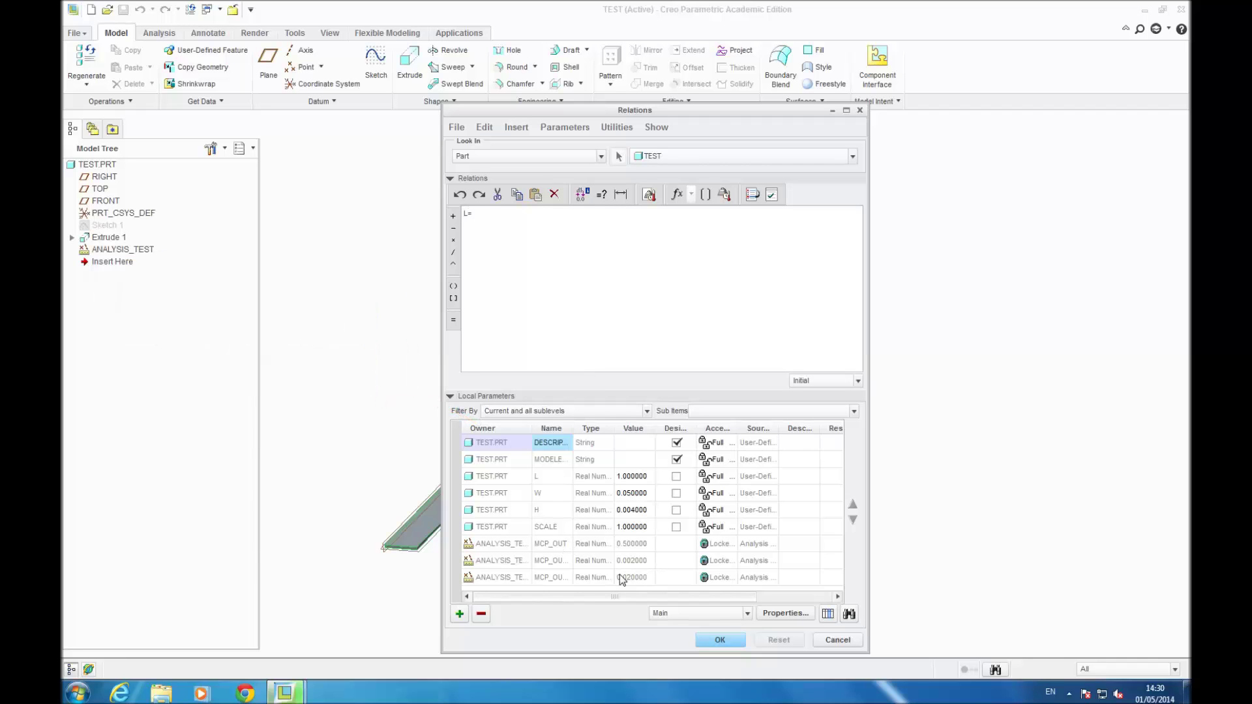
- Write the relation L = MCP_OUT*SCALE
left_click(545, 544)
right_click(545, 545)
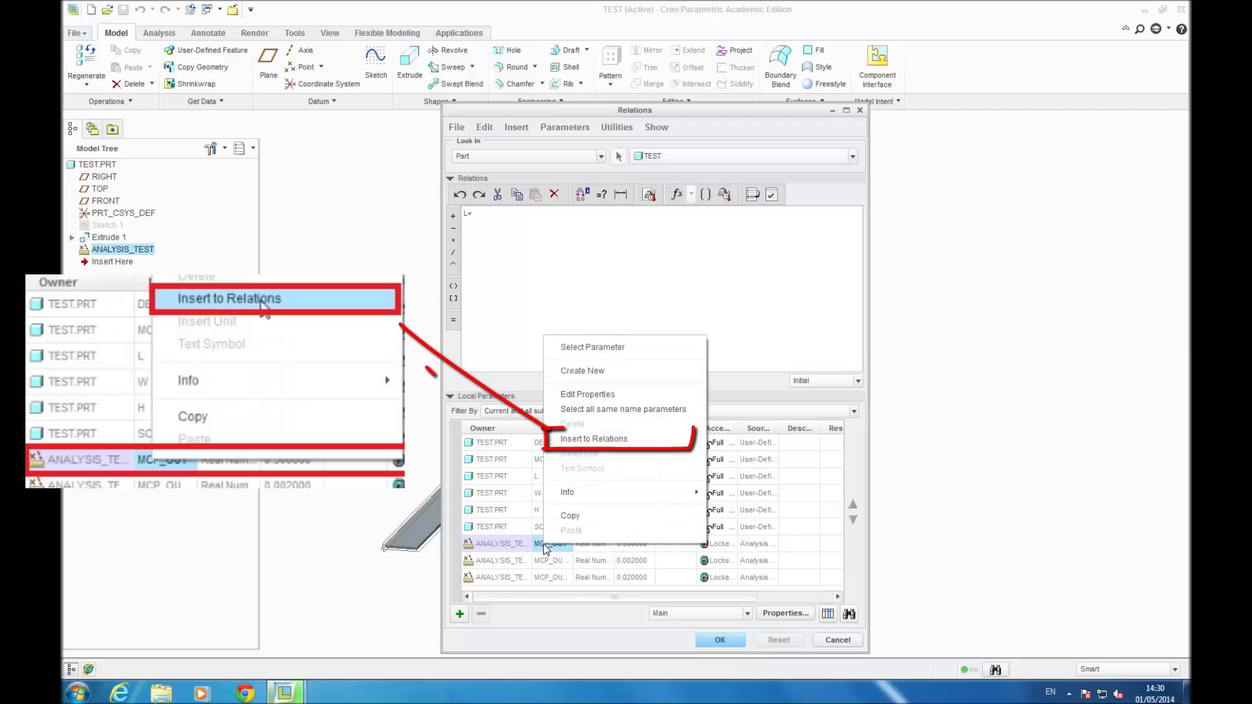
left_click(593, 438)
type("*")
left_click(563, 527)
right_click(564, 527)
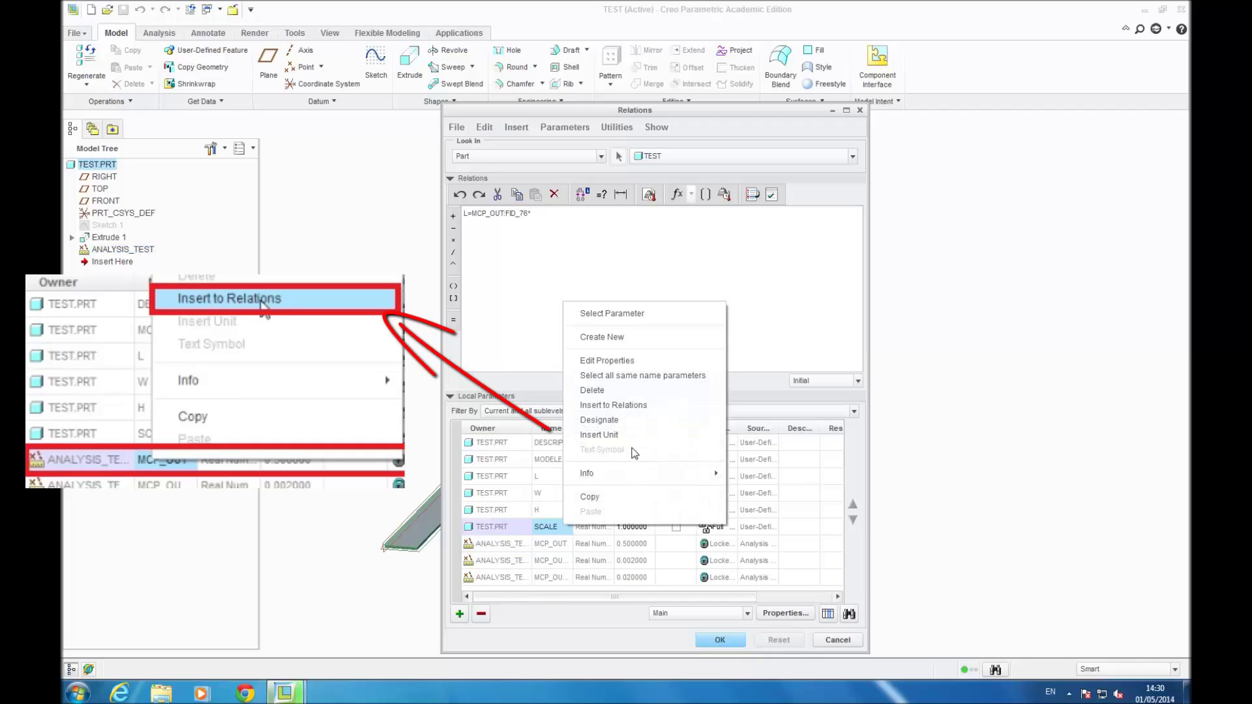
left_click(638, 404)
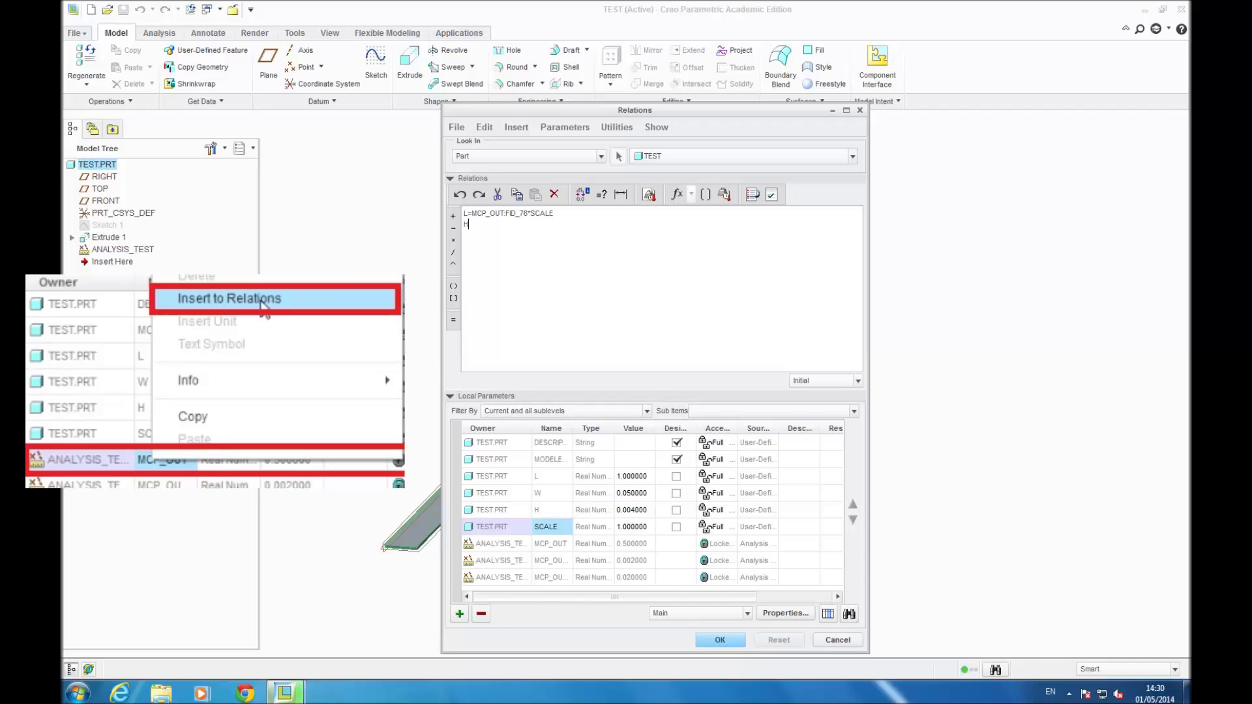
- Add the relation H = MCP_OUT_0*SCALE and start a new line
left_click(595, 566)
right_click(595, 566)
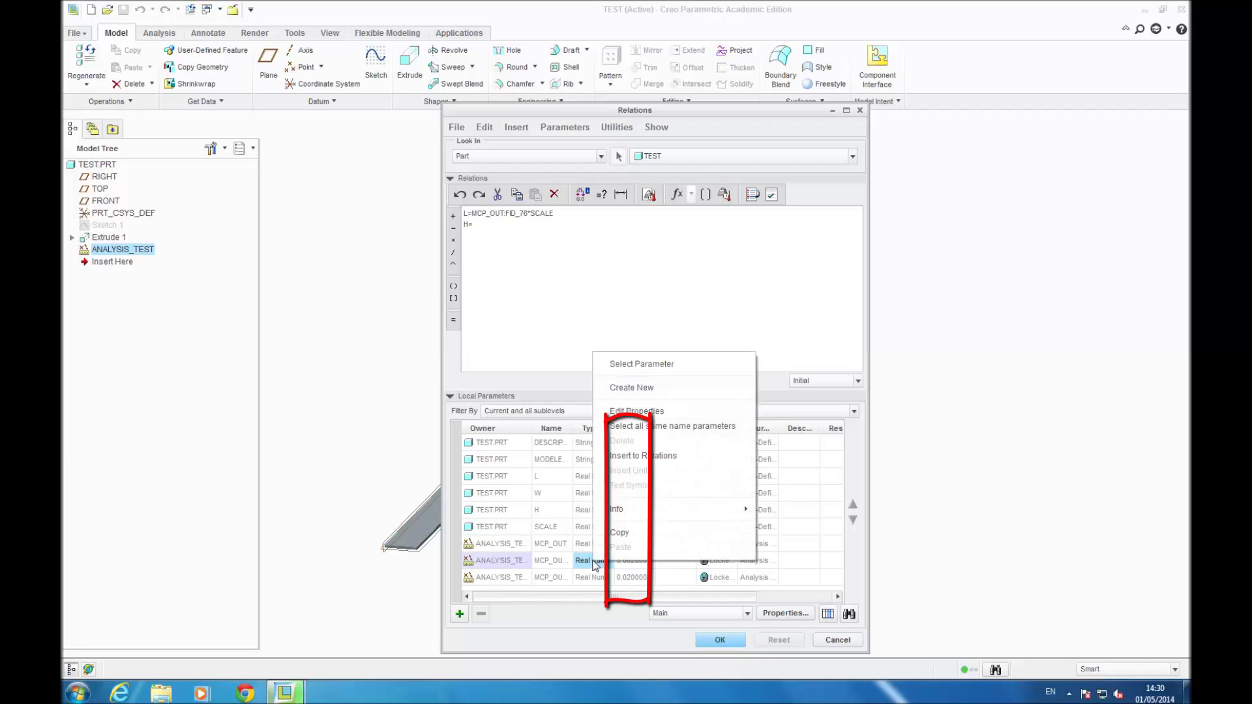
right_click(547, 566)
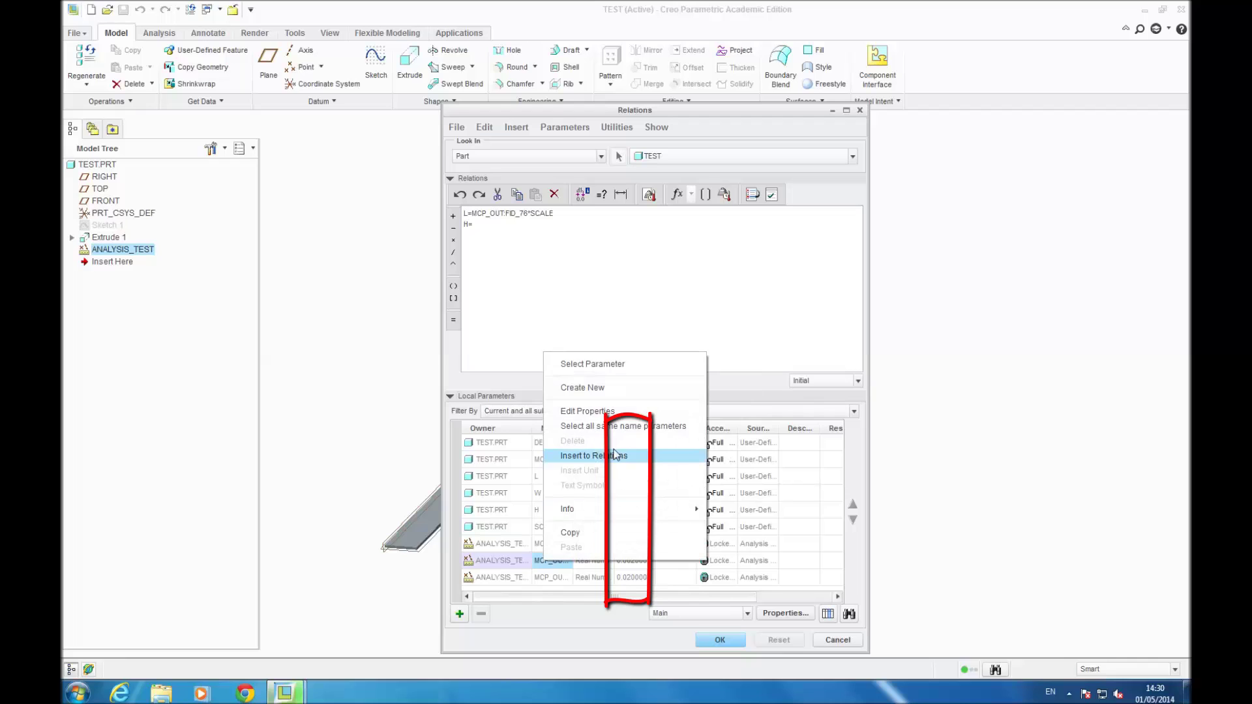
left_click(590, 456)
type("*")
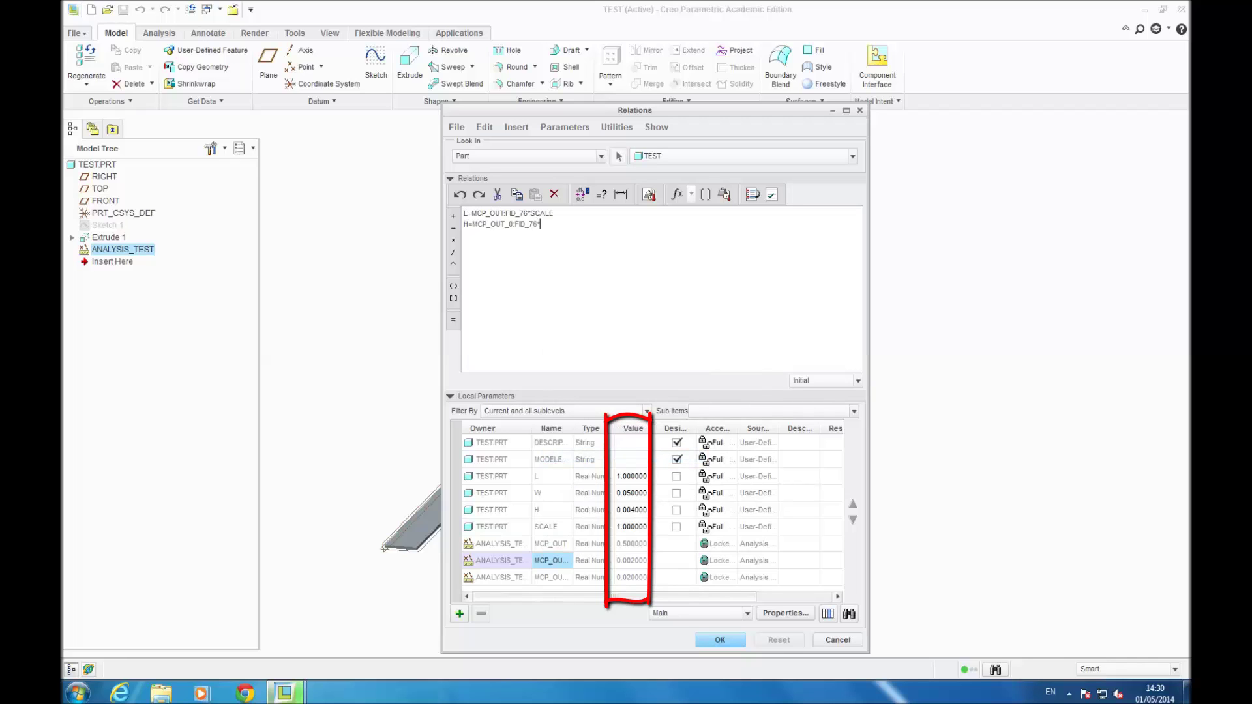
right_click(556, 529)
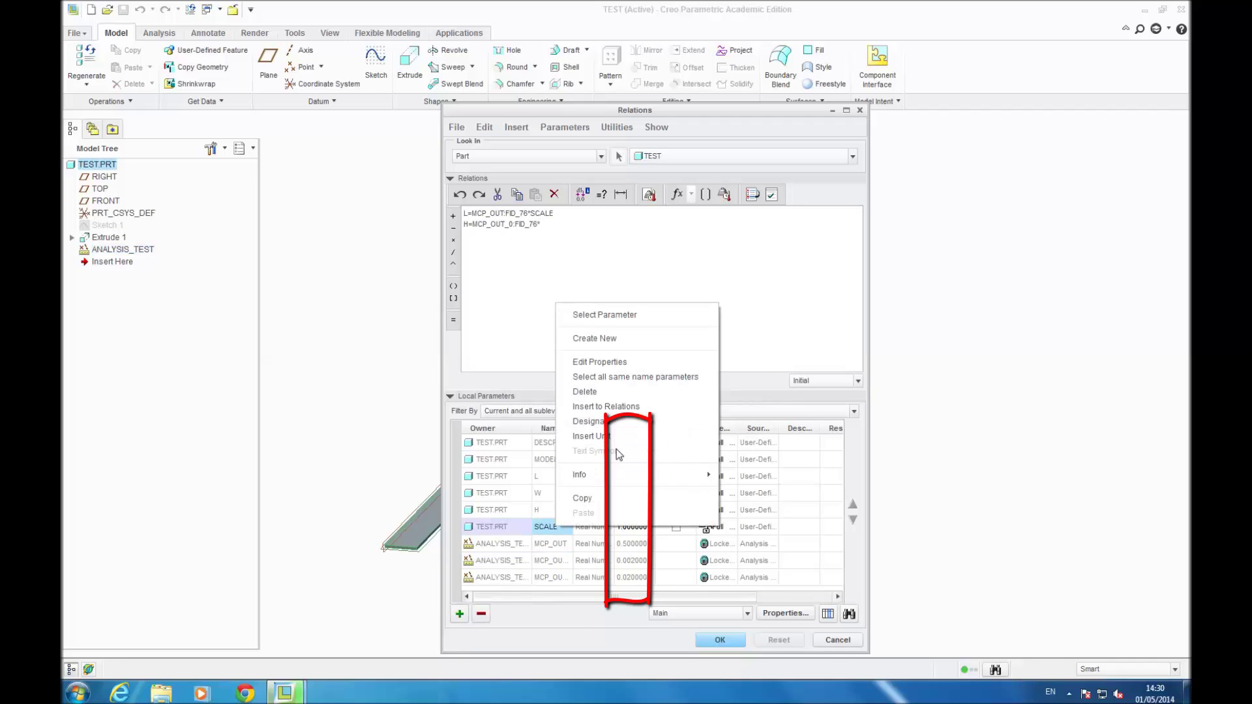
left_click(627, 406)
key("Return")
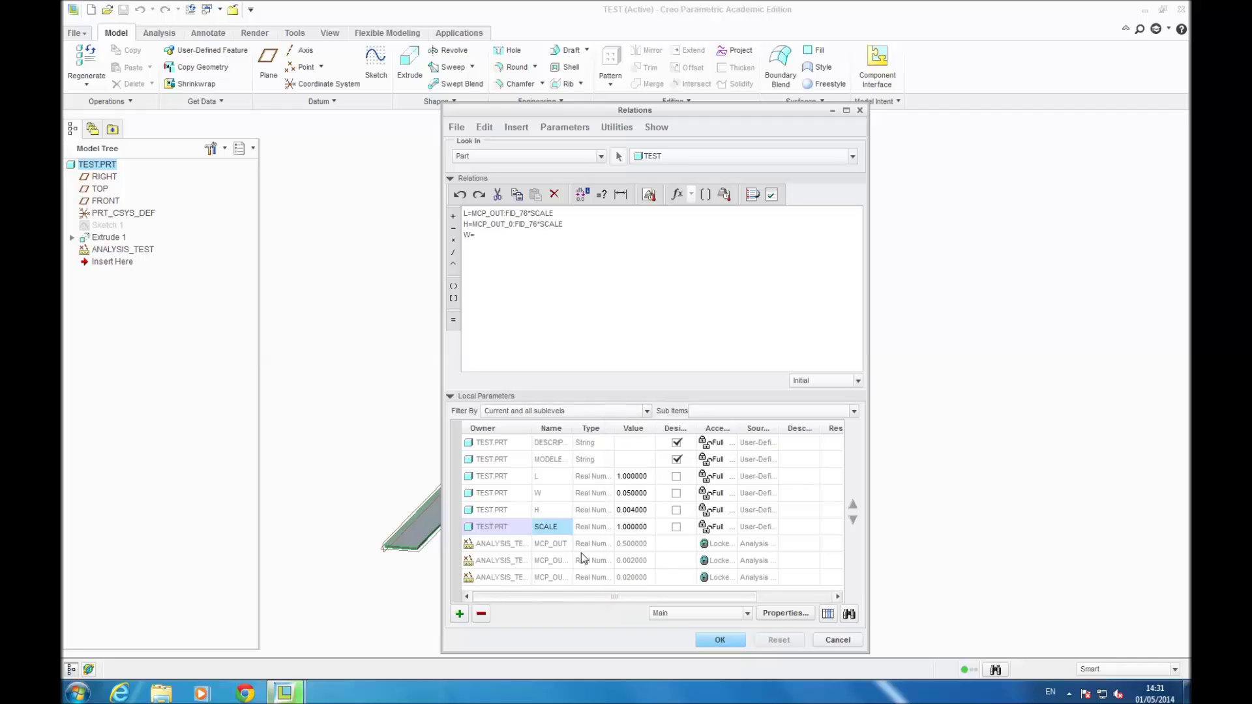
- Add the relation W = MCP_OUT_1*SCALE and save the relations
left_click(561, 582)
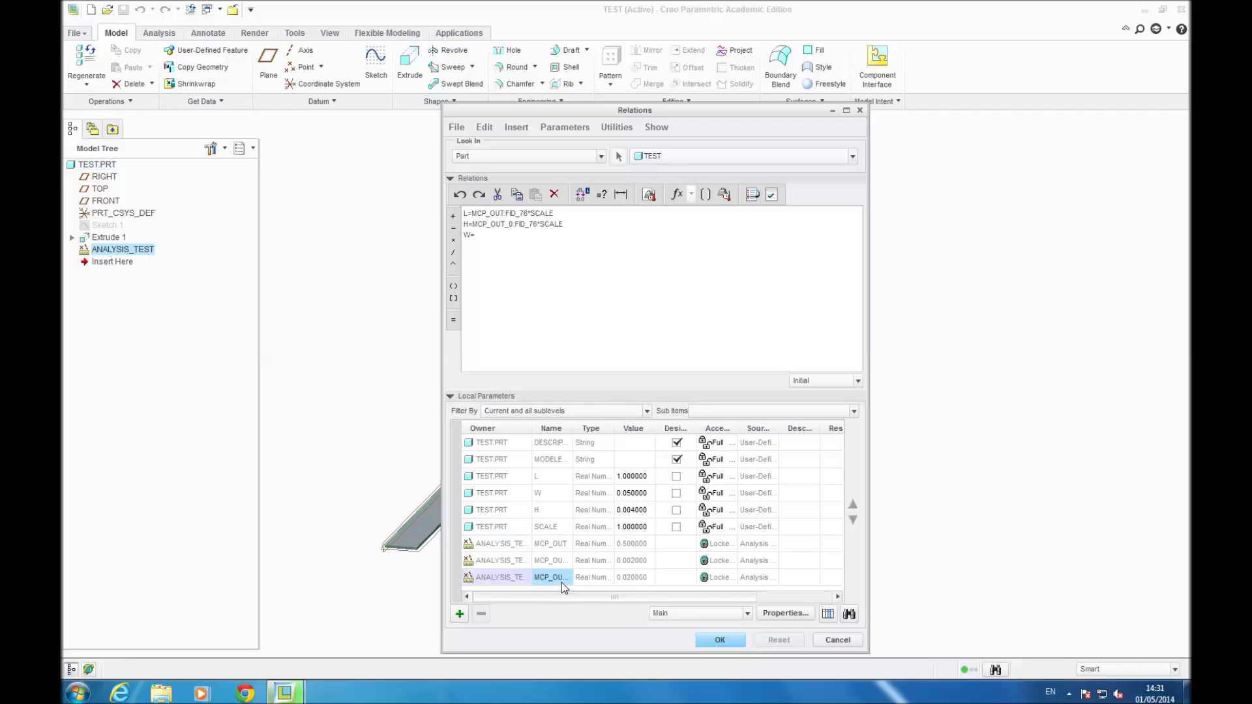
right_click(562, 582)
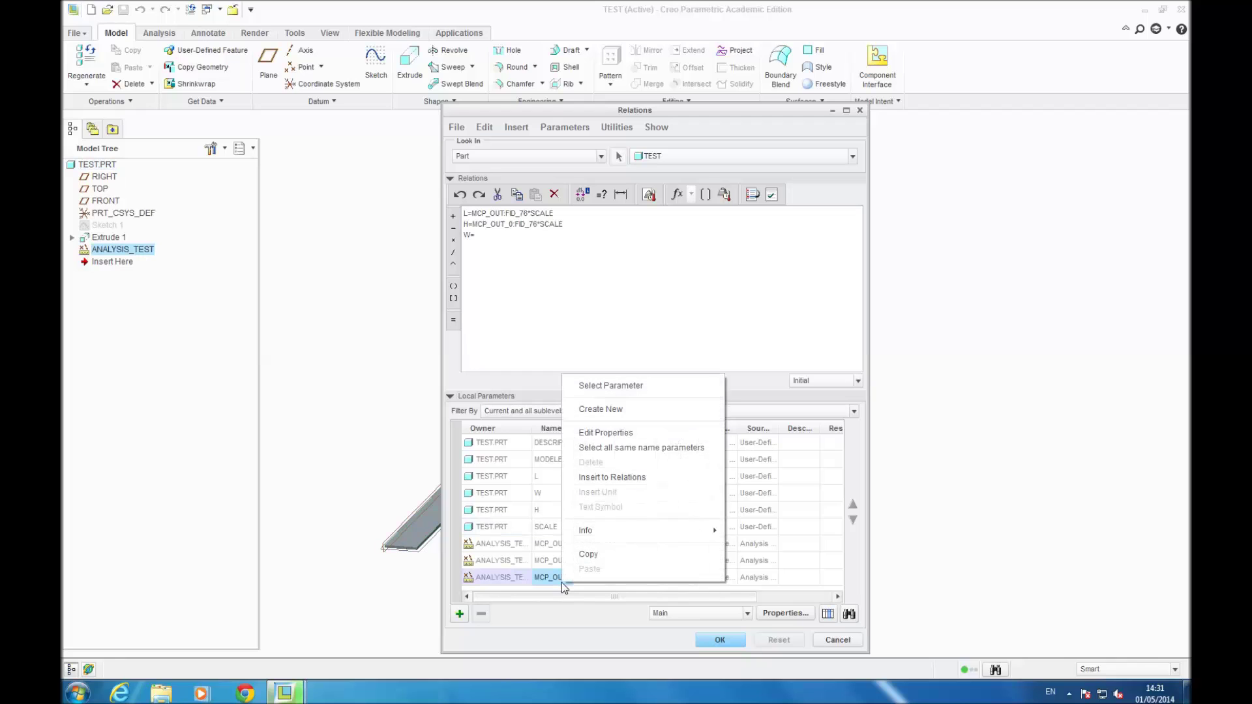
left_click(631, 481)
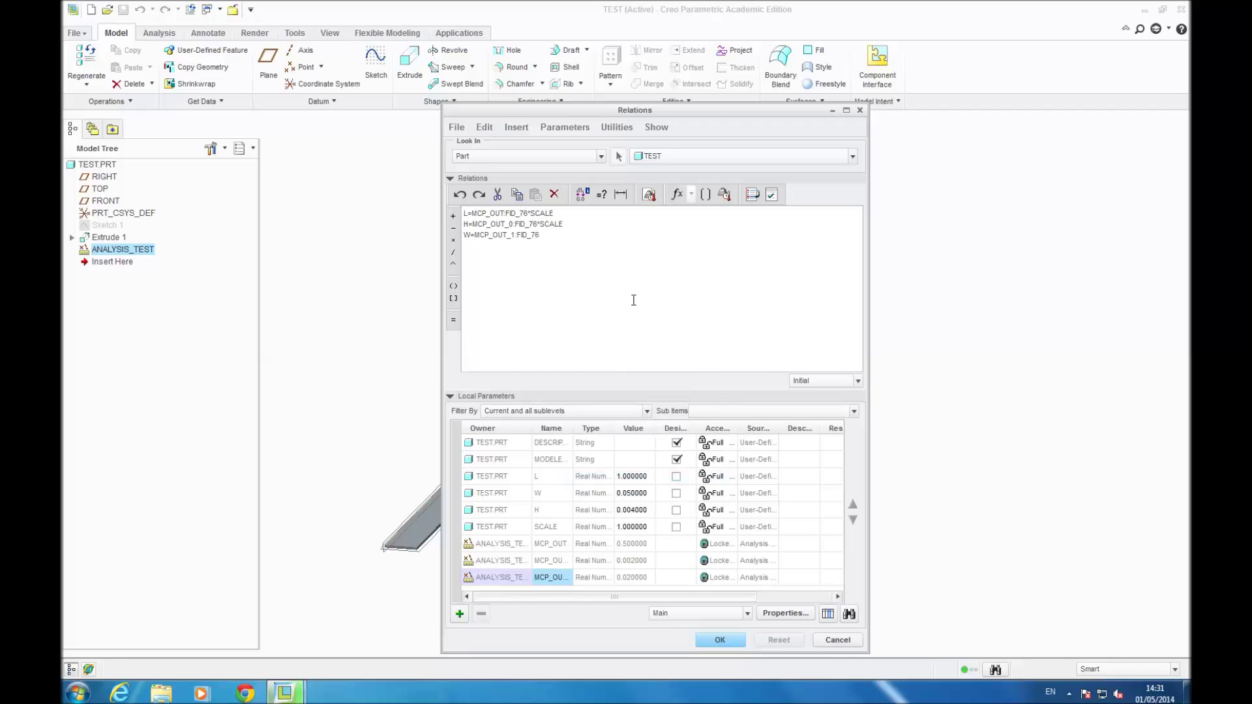
type("*")
left_click(559, 527)
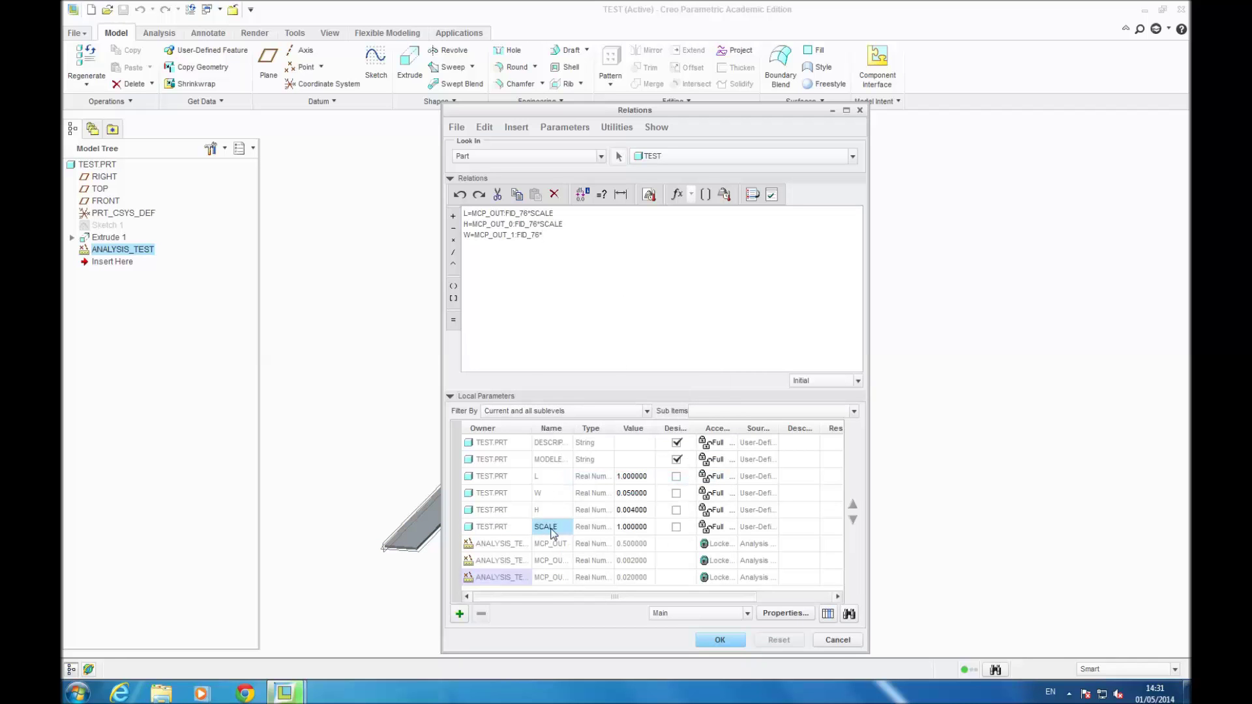
right_click(561, 528)
left_click(640, 411)
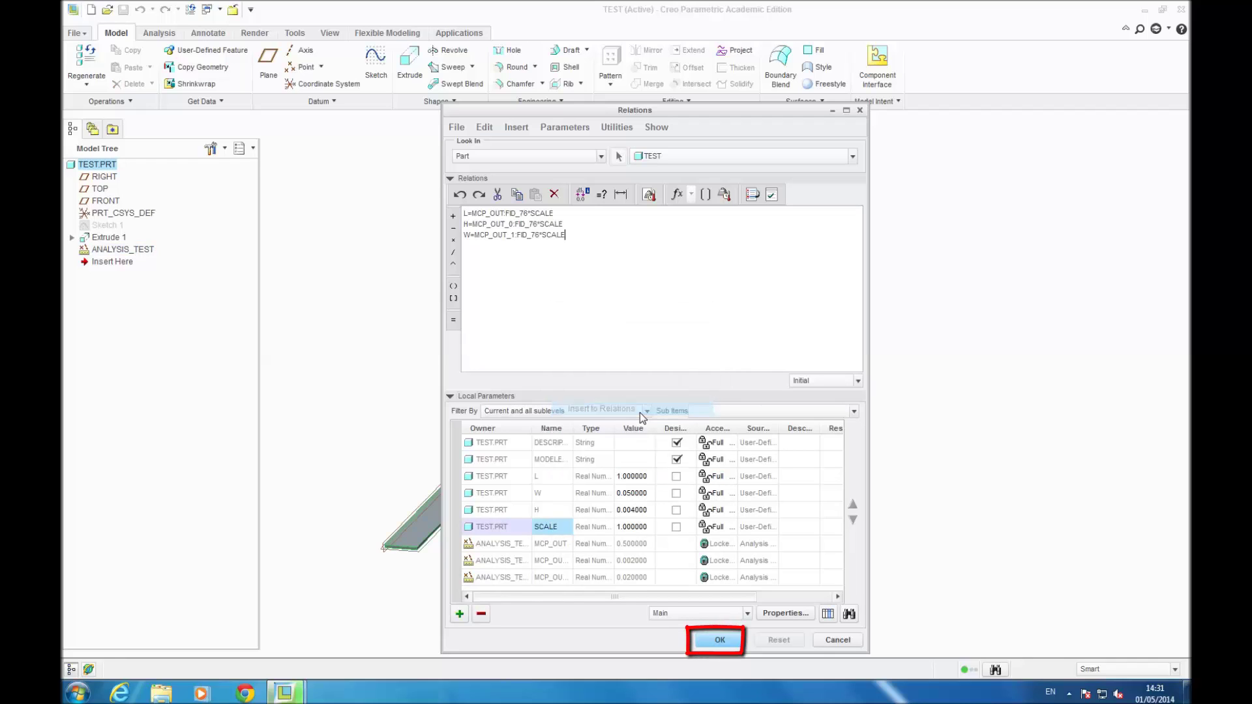
left_click(731, 642)
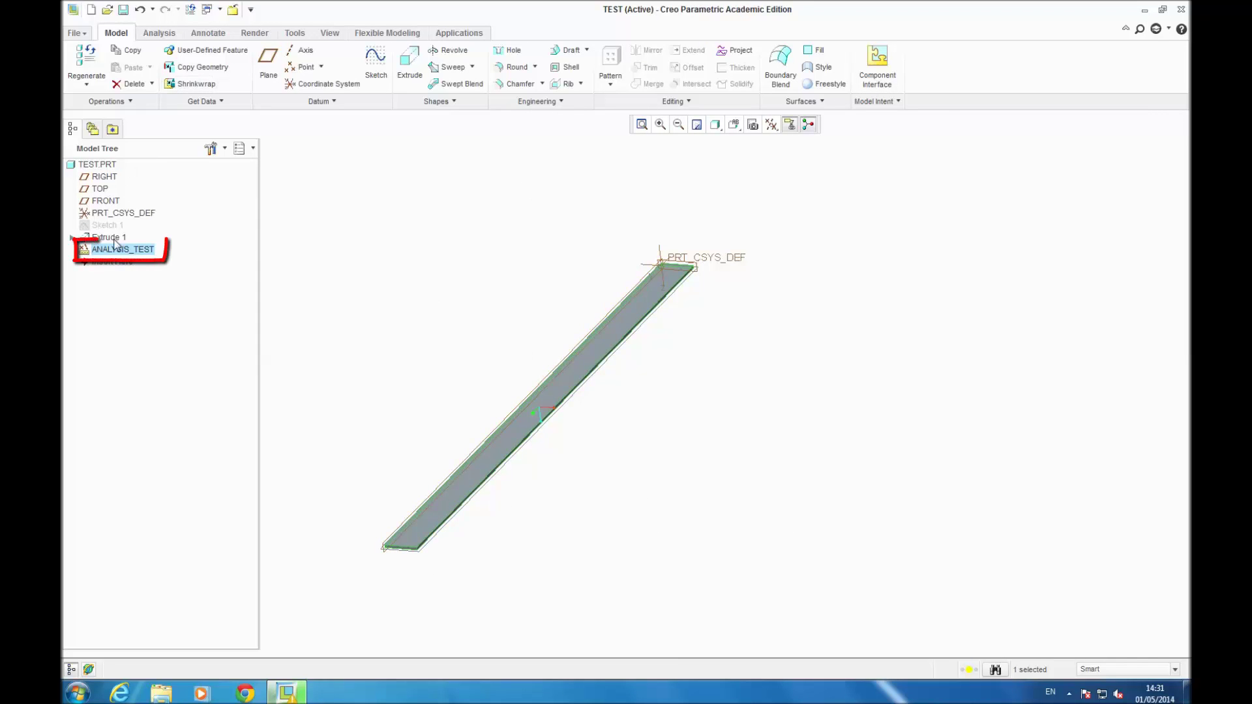
- Redefine ANALYSIS_TEST, recompute its Prime analysis, confirm, and regenerate the part
right_click(115, 254)
left_click(217, 340)
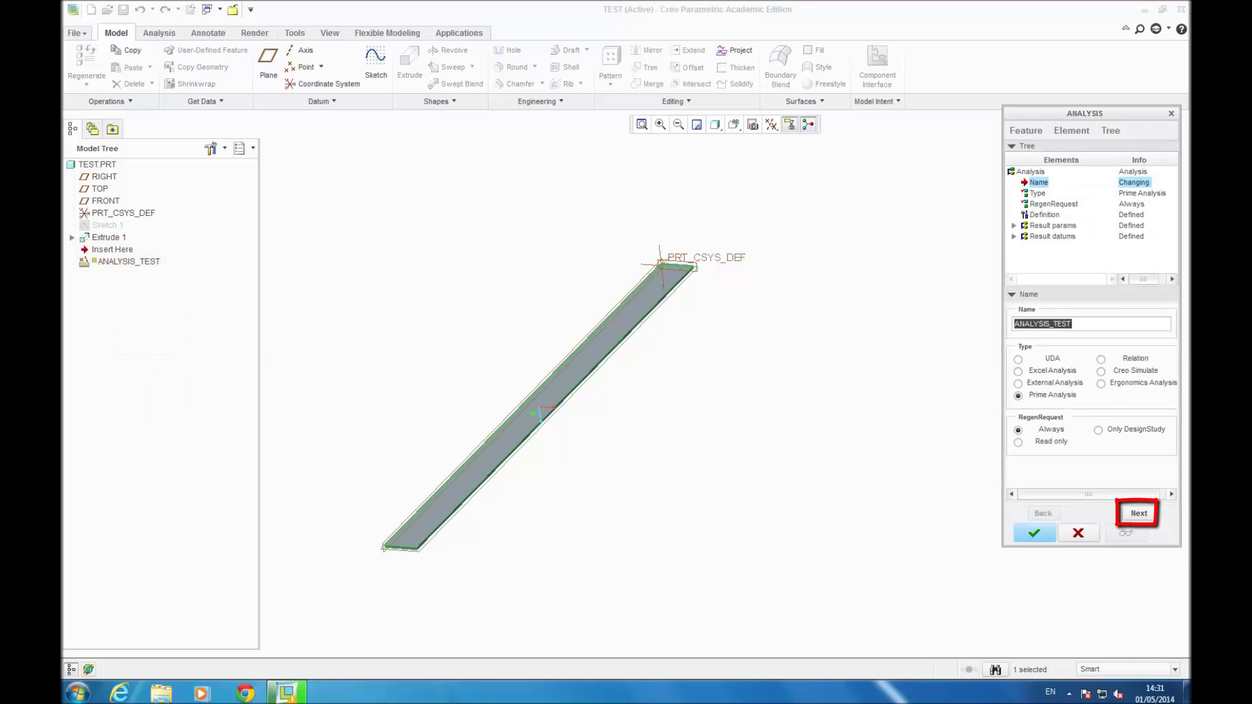
left_click(1146, 513)
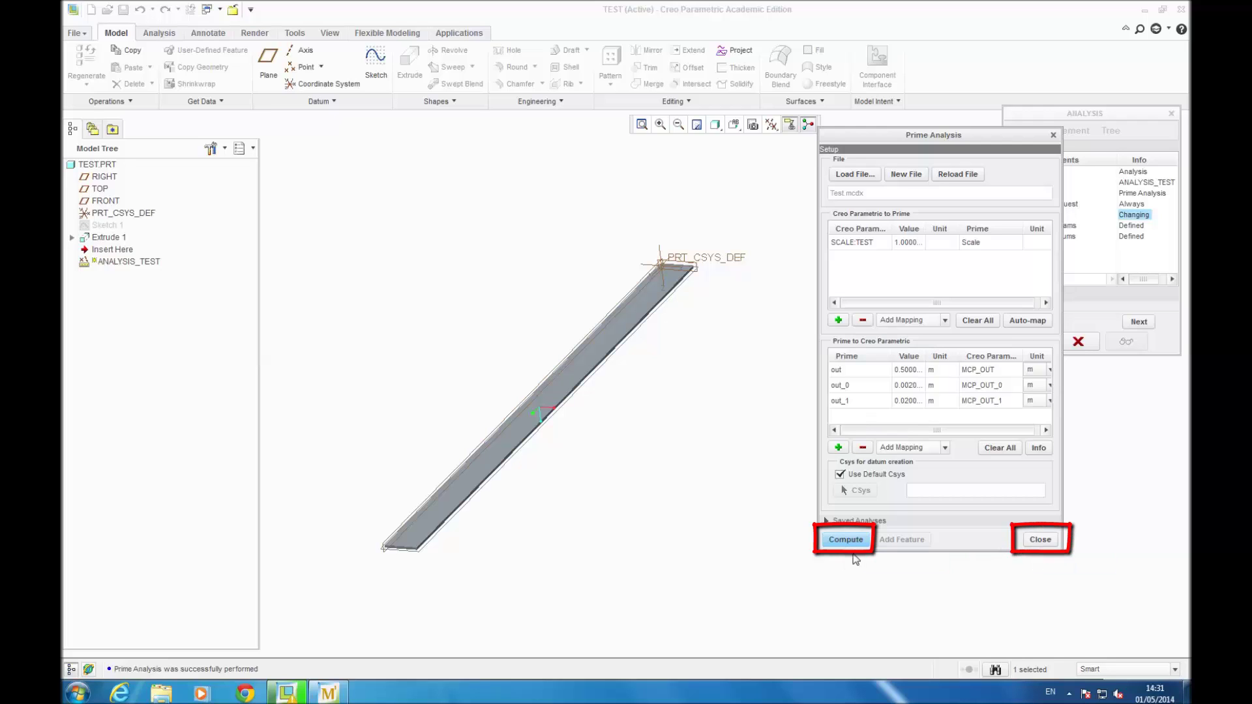
left_click(1040, 540)
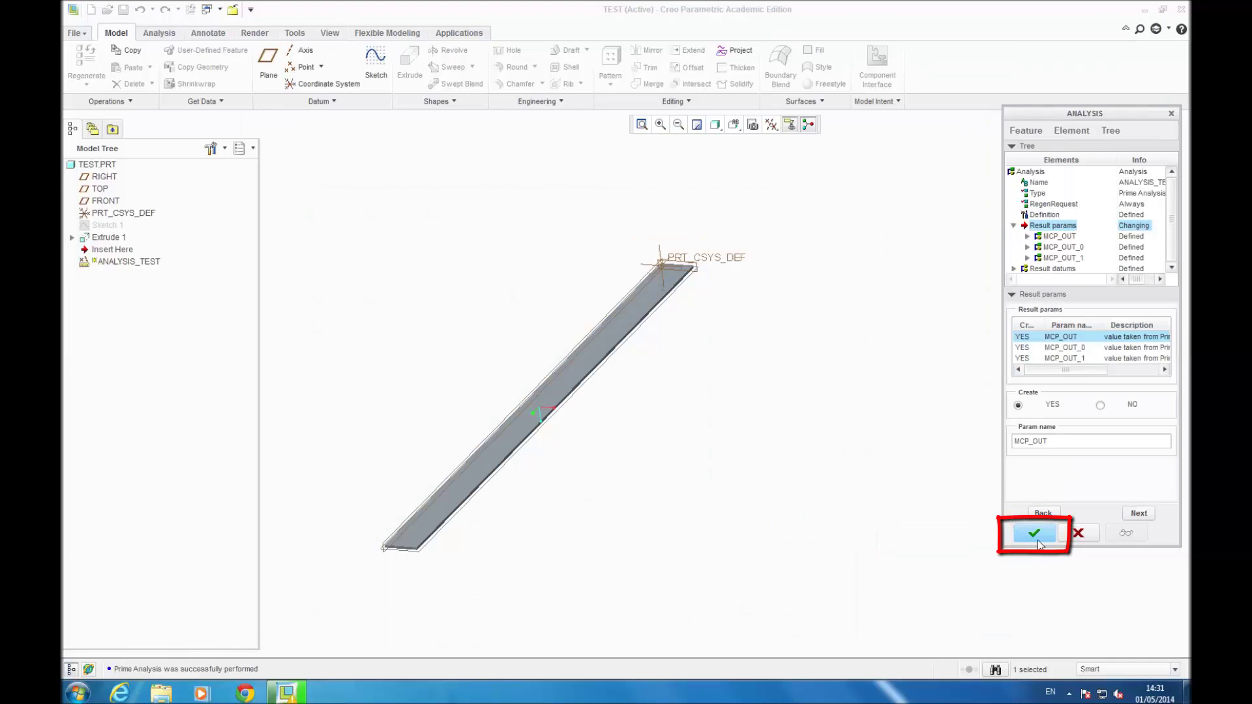
left_click(1034, 533)
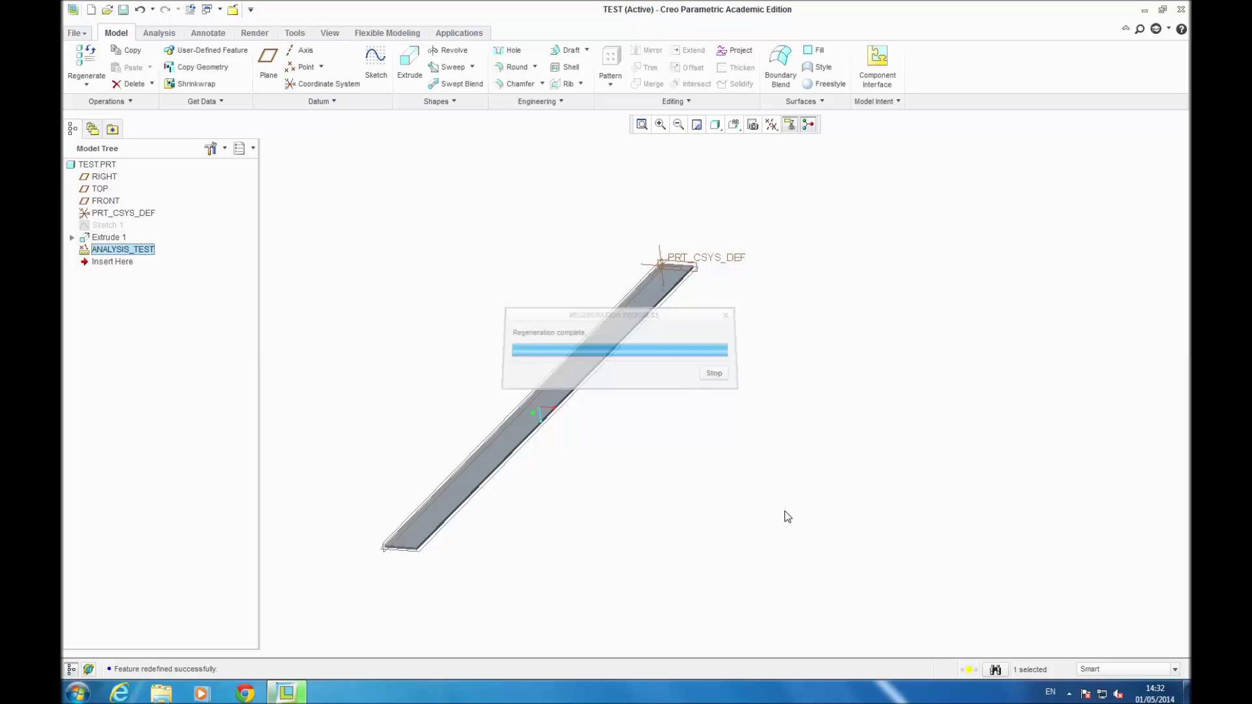
left_click(92, 63)
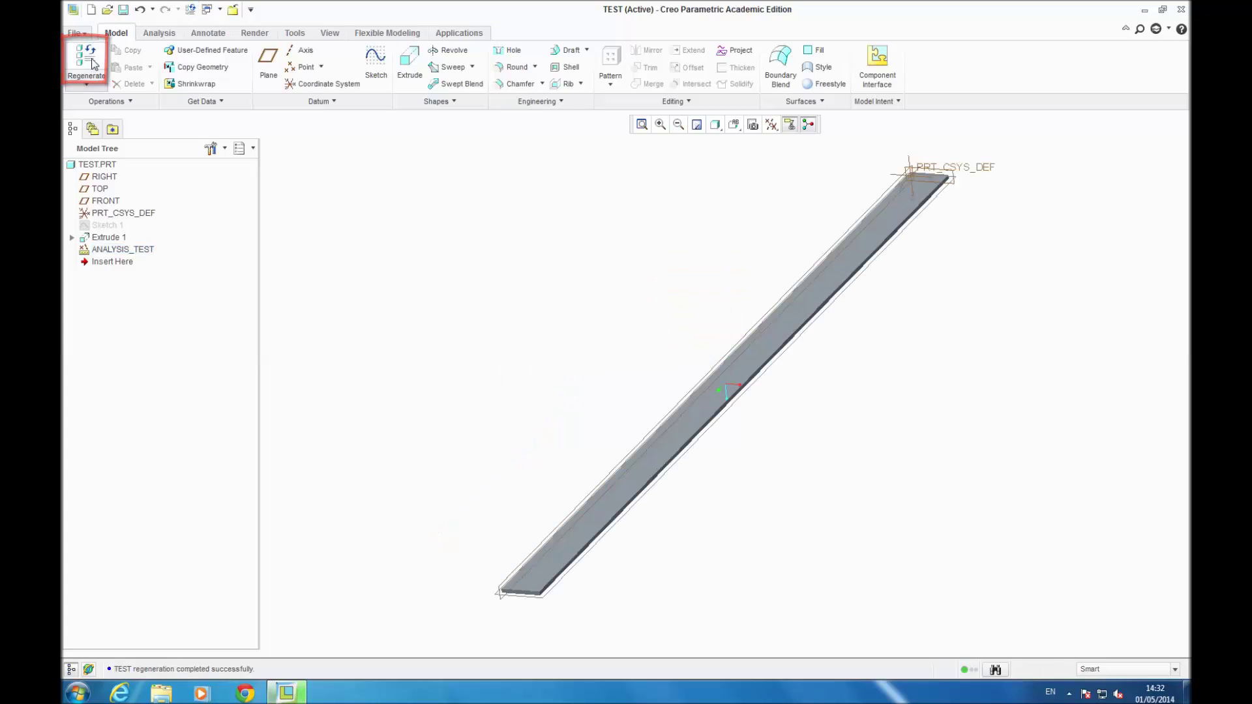
- Redefine Extrude 1 and accept it so the beam regenerates longer
right_click(123, 238)
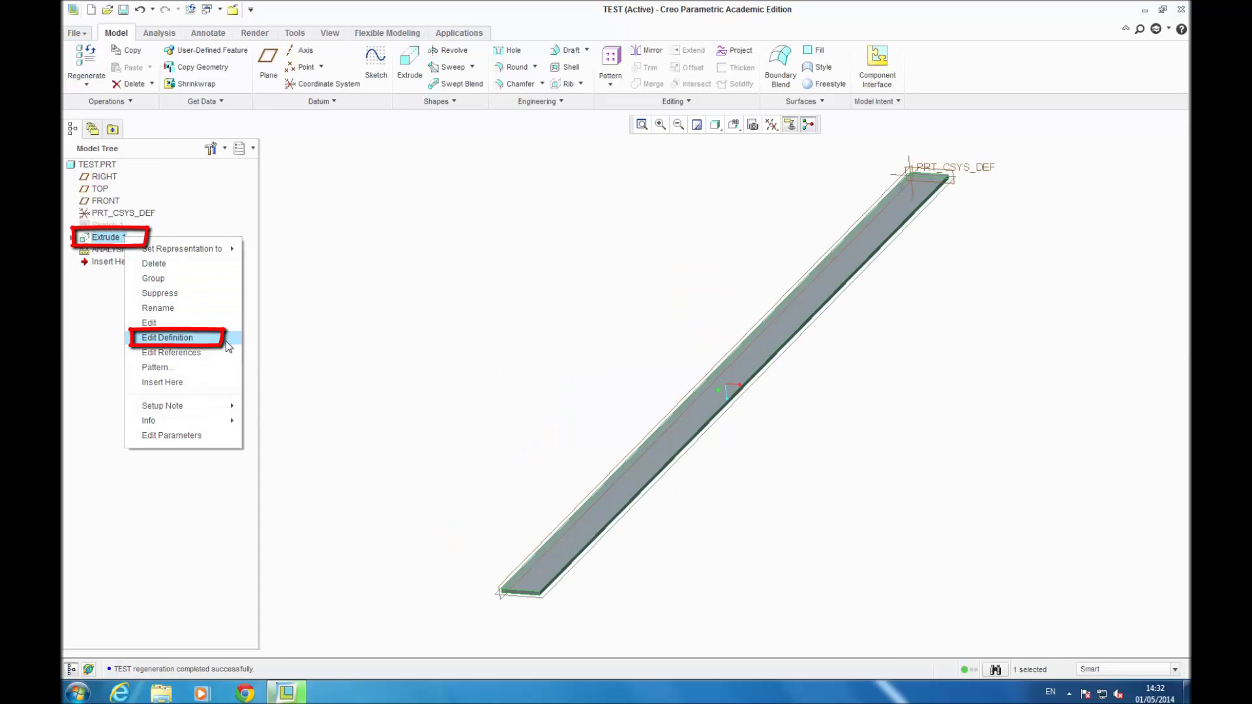
left_click(225, 340)
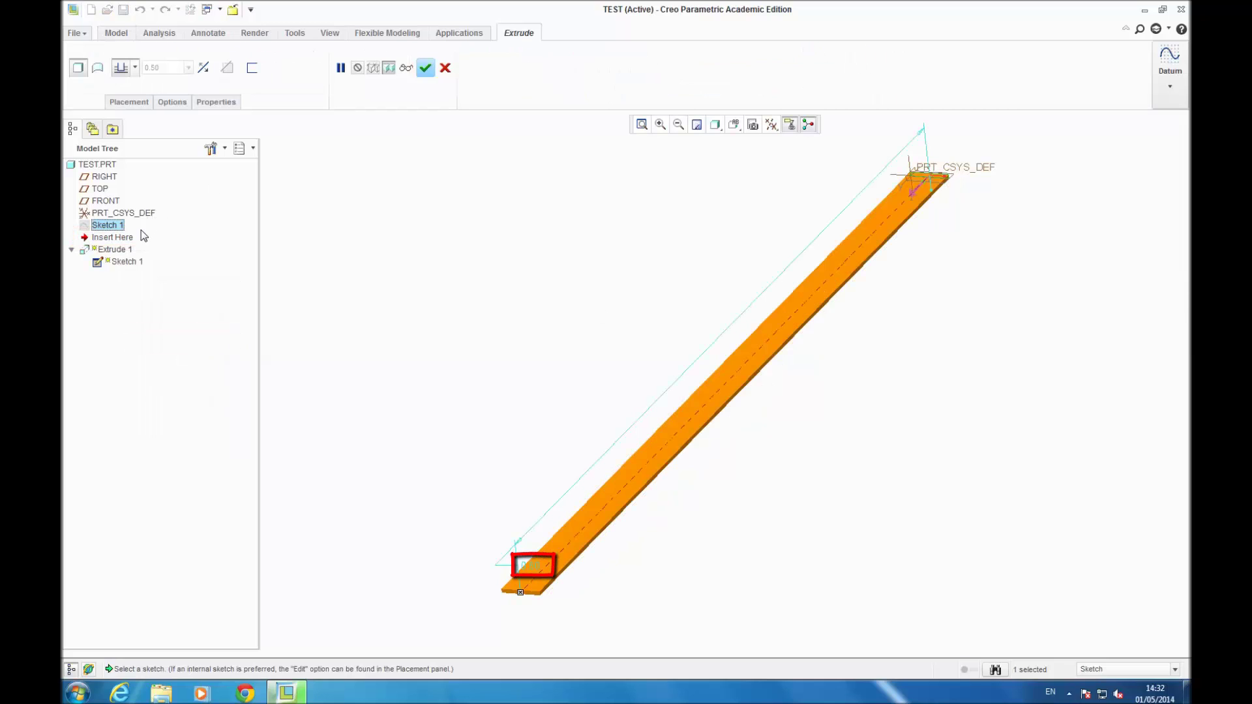
left_click(426, 69)
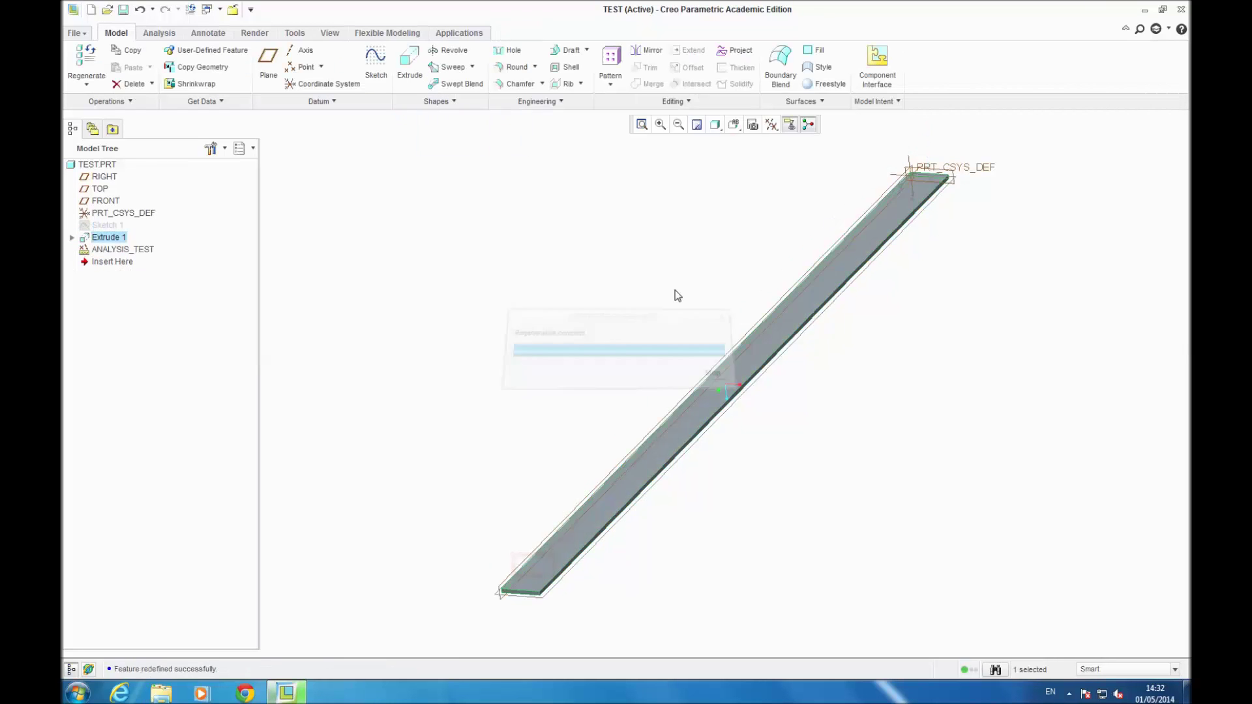
left_click(106, 239)
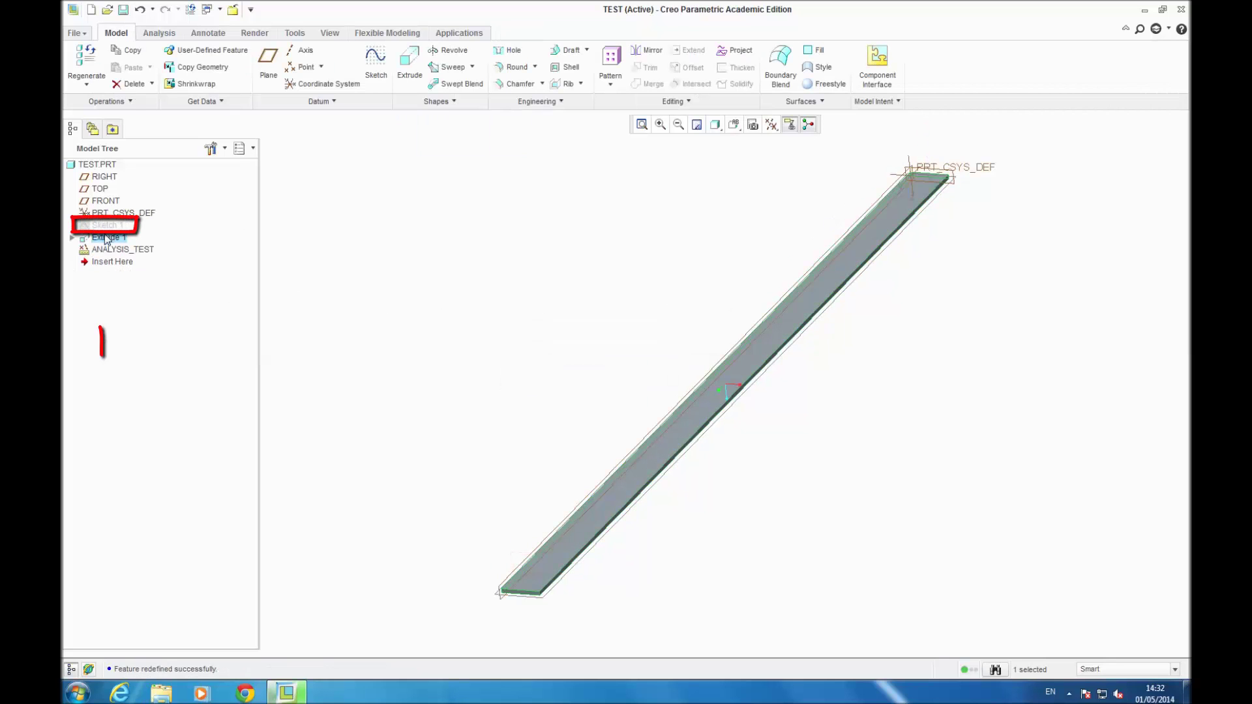
- Edit Sketch 1 with its relation-driven 0.02 and 0.09 dimensions, then finish it
right_click(105, 225)
left_click(189, 351)
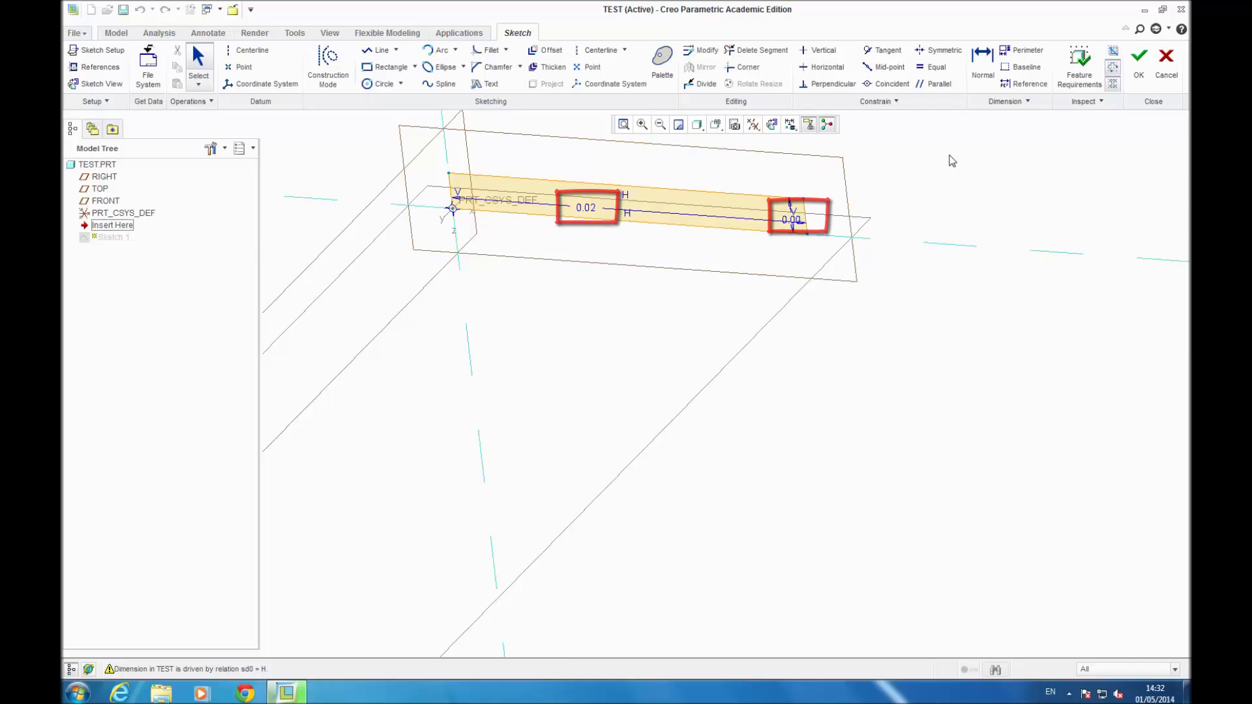
middle_click_drag(592, 219, 668, 216)
left_click(1139, 57)
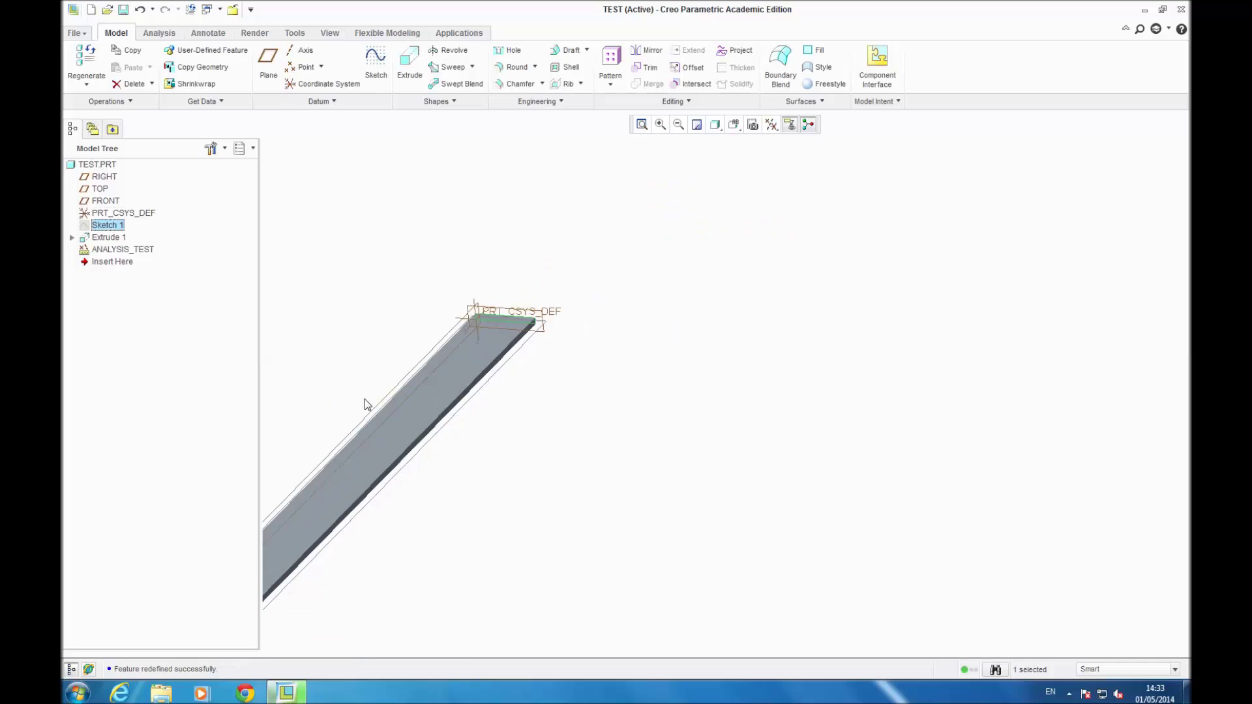
- Reopen ANALYSIS_TEST's definition and advance to its Prime Analysis output mappings
scroll(930, 447, "down", 5)
scroll(753, 552, "up", 1)
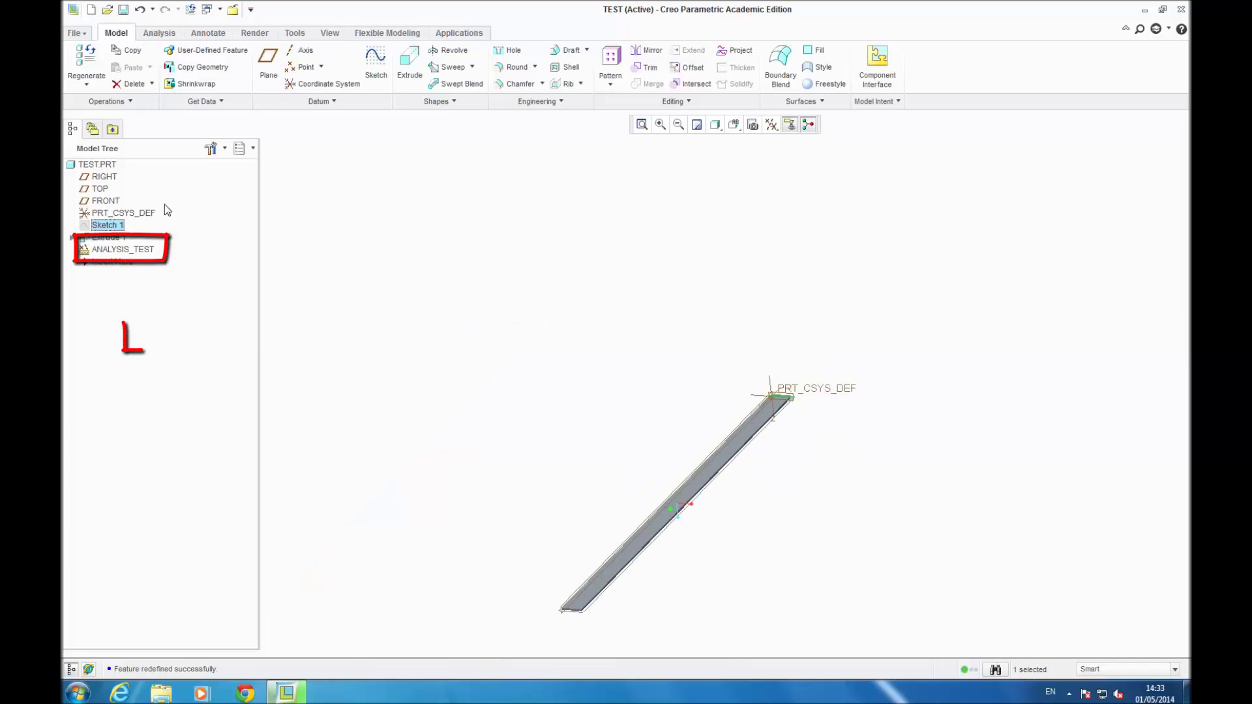
right_click(116, 249)
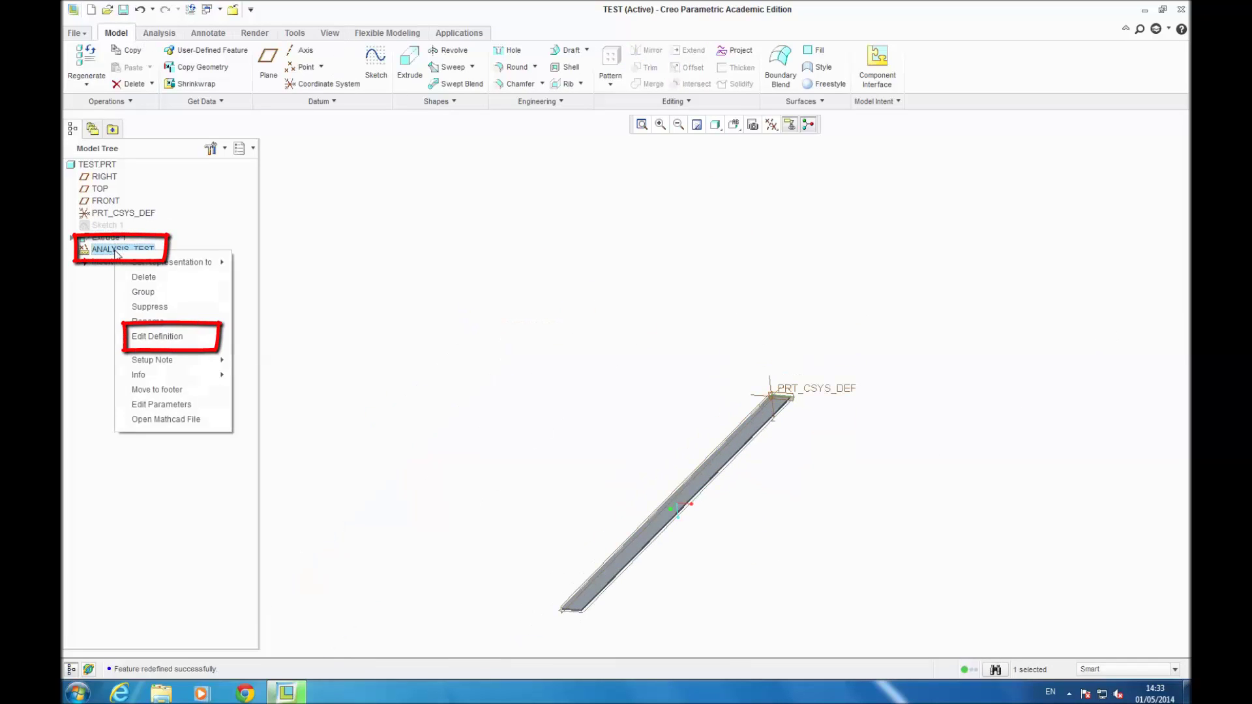
left_click(178, 336)
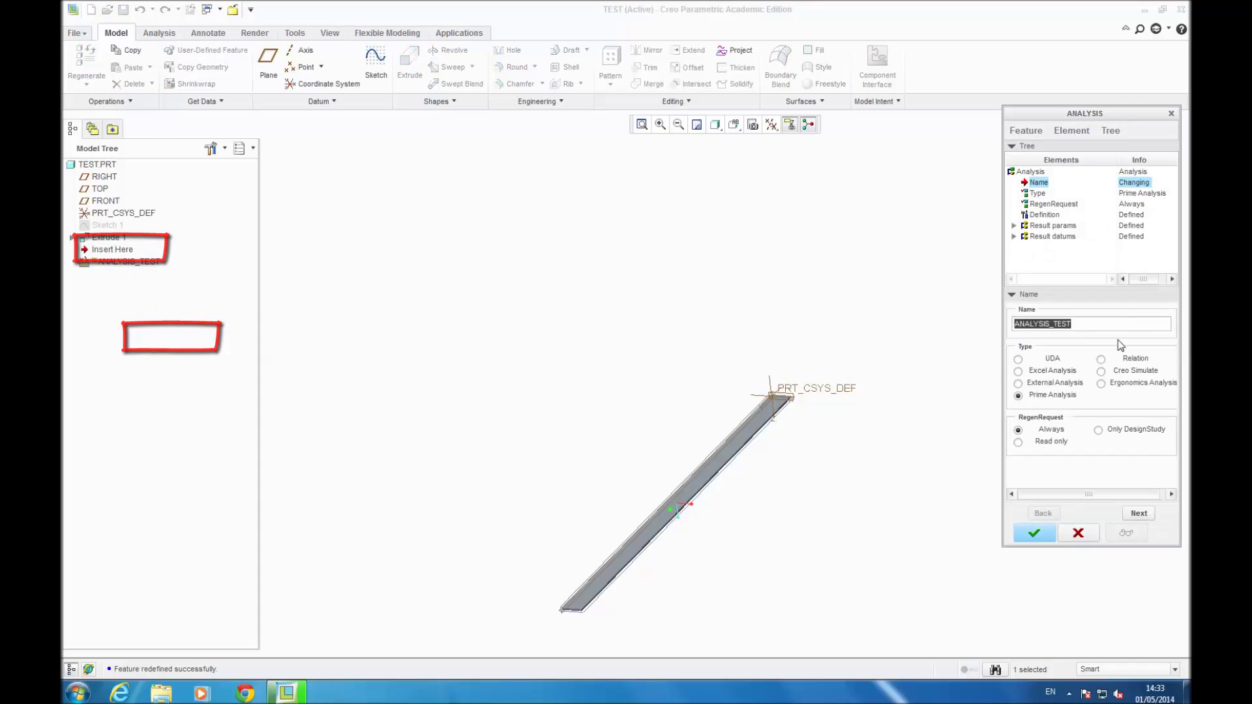
left_click(1139, 513)
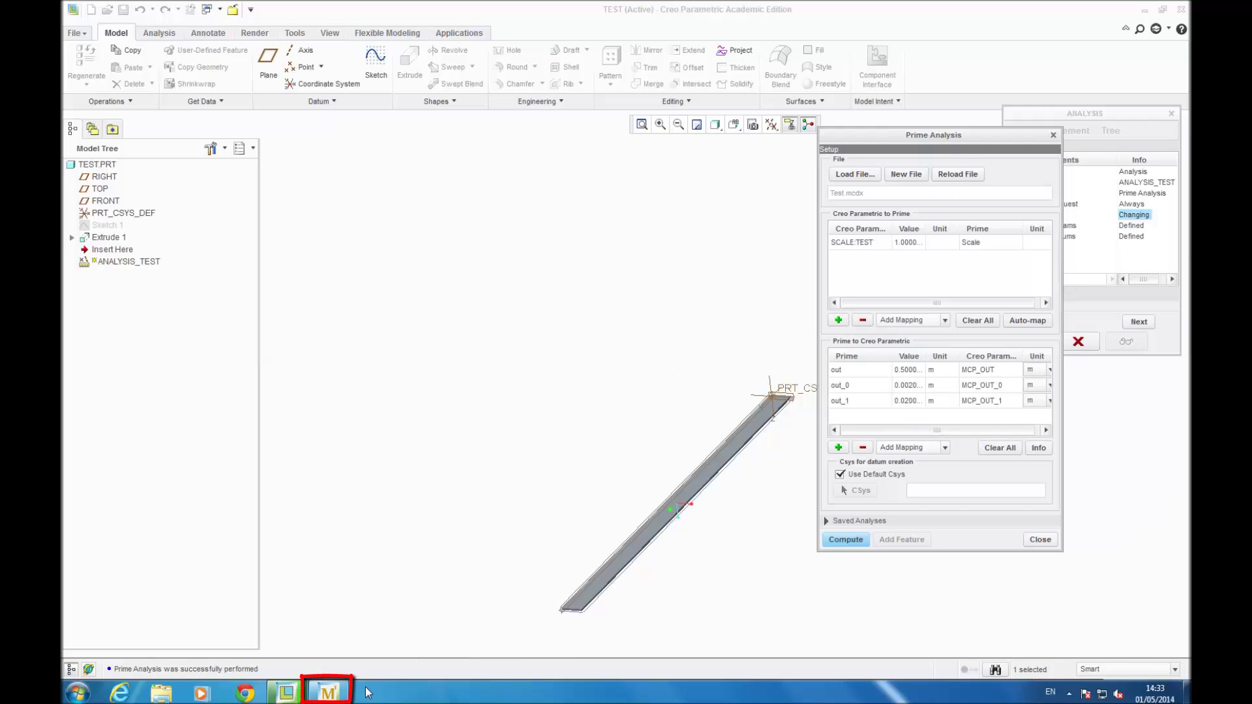
- In the Mathcad Prime worksheet, change the length L from 0.5 to 0.3
left_click(328, 693)
left_click(477, 465)
double_click(475, 466)
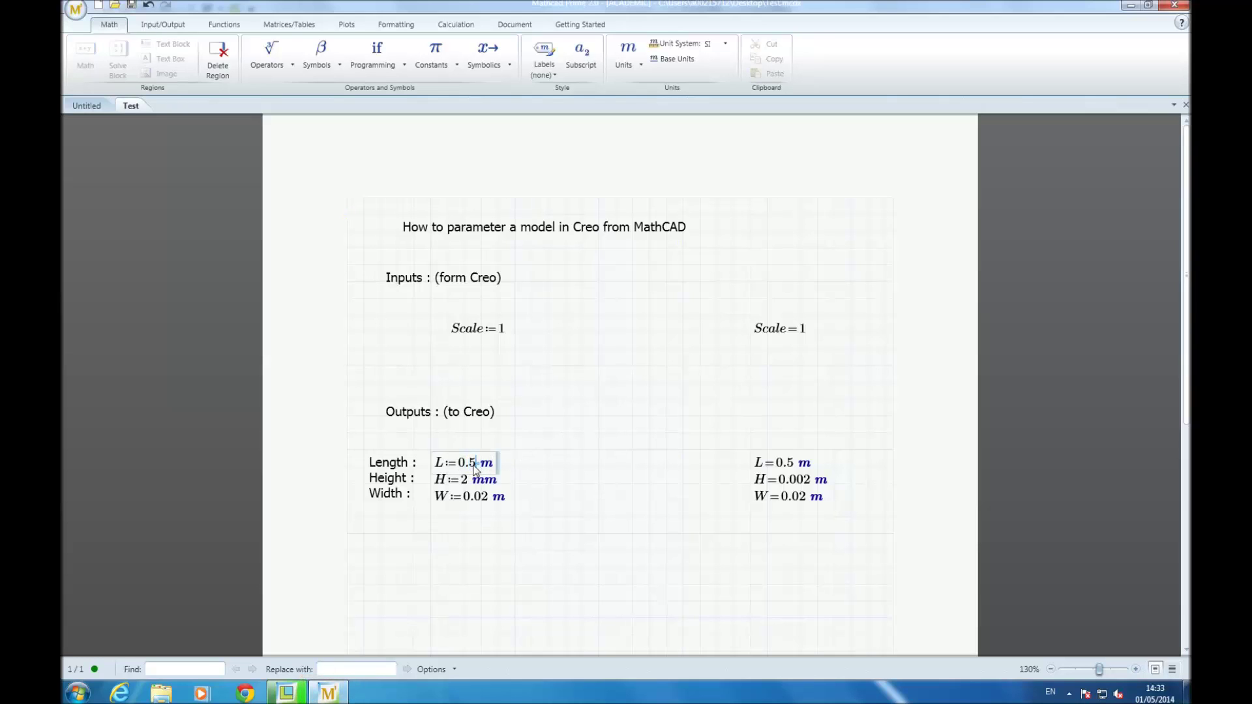
key("BackSpace")
type("3")
- Change the height H to 20 and the width W to 0.005 in the worksheet
left_click(468, 485)
left_click_drag(467, 479, 463, 480)
key("ctrl+x")
type("20")
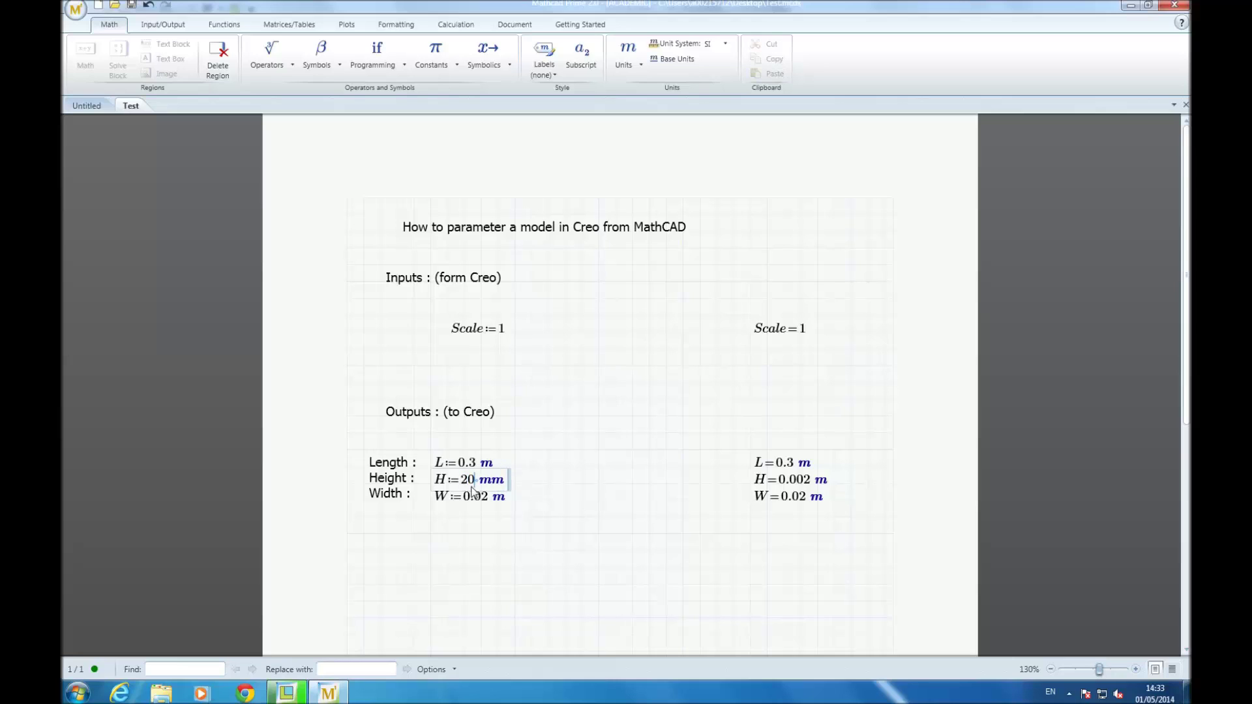
left_click(488, 497)
key("BackSpace")
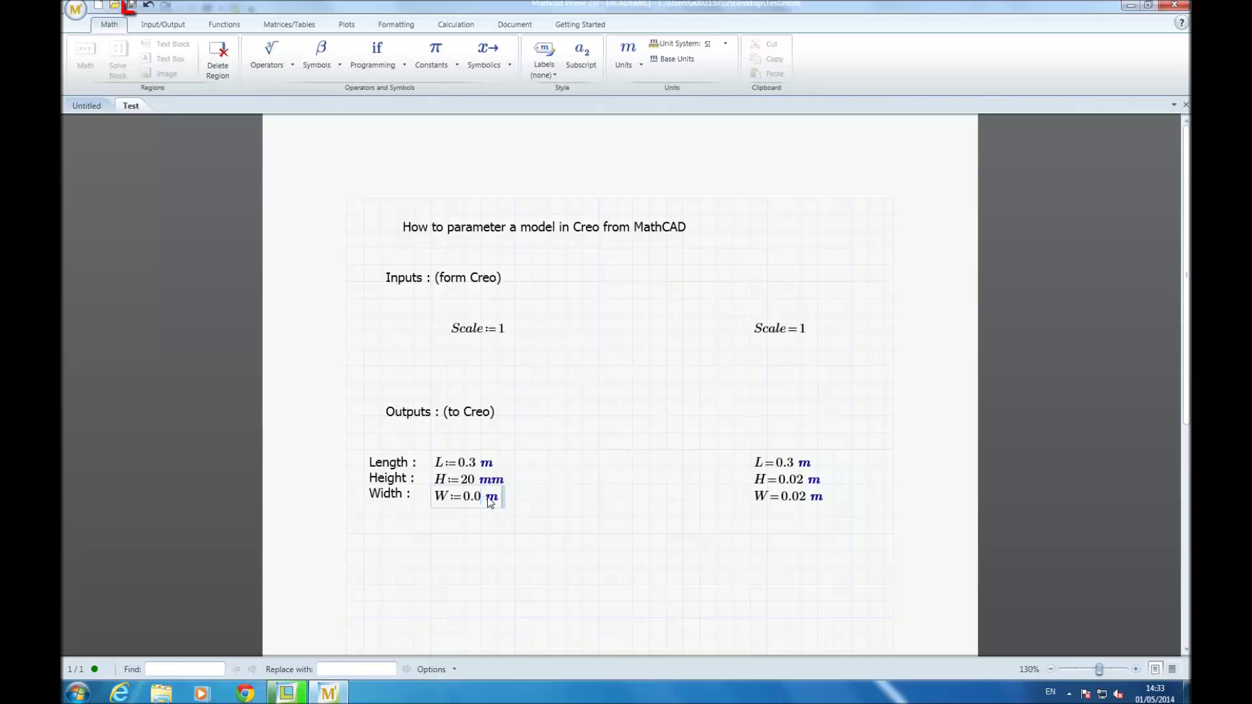
type("05")
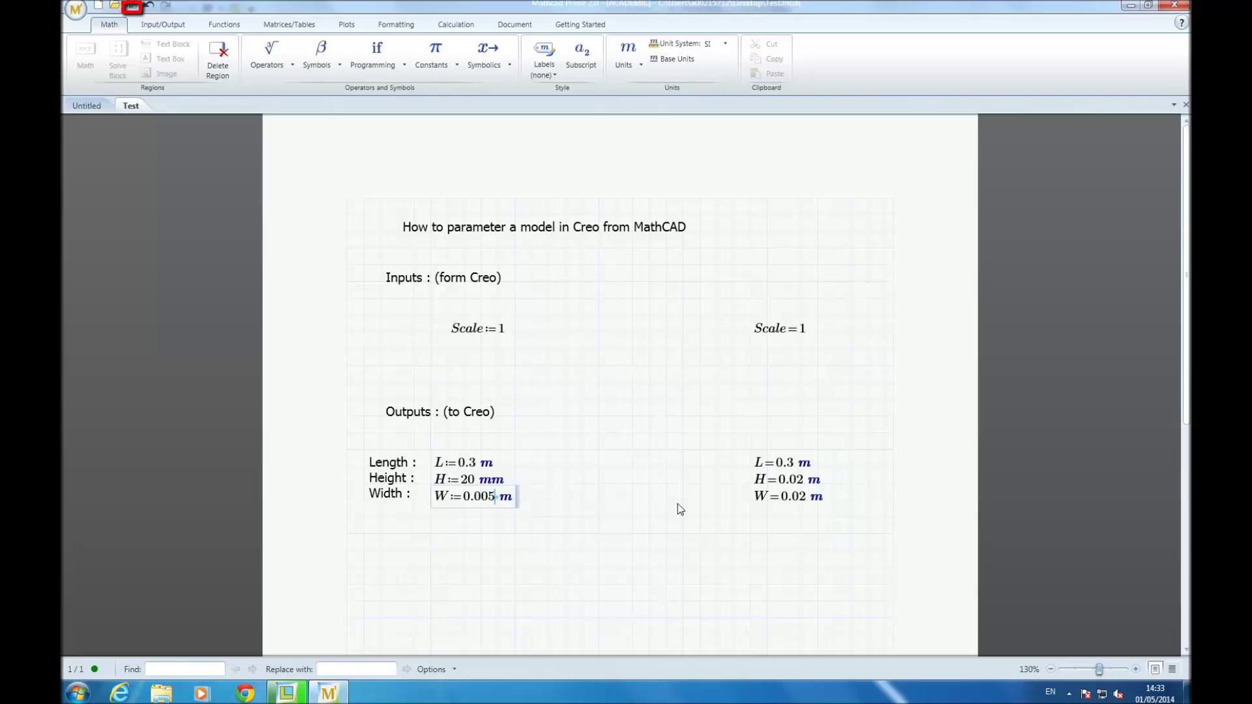
left_click(685, 433)
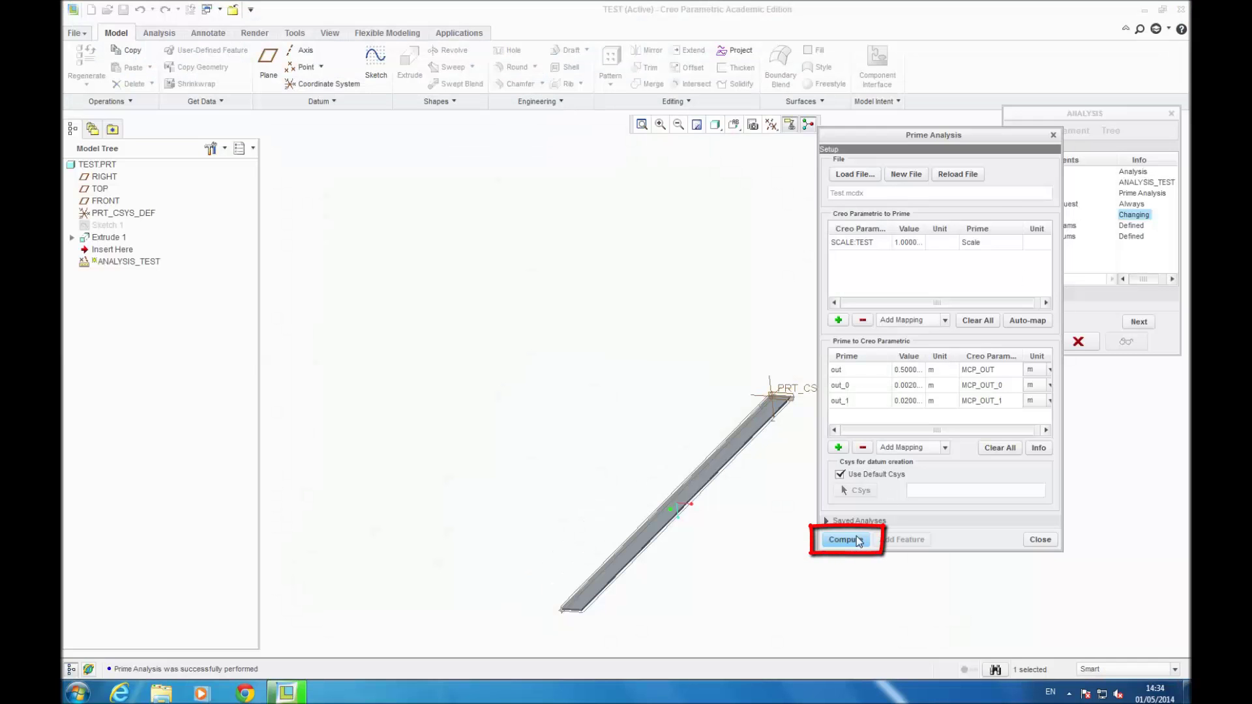
- Recompute the Prime Analysis to outputs 0.3, 0.02 and 0.005 m and confirm ANALYSIS_TEST
left_click(858, 543)
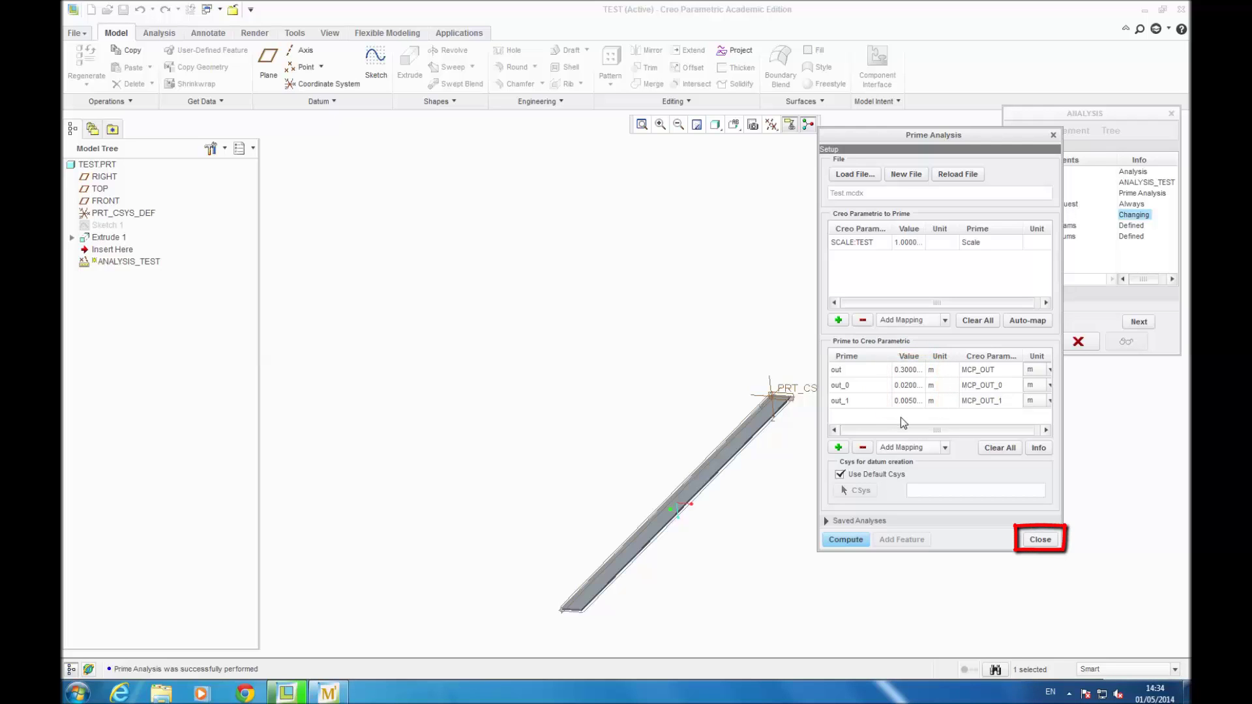
left_click(1042, 540)
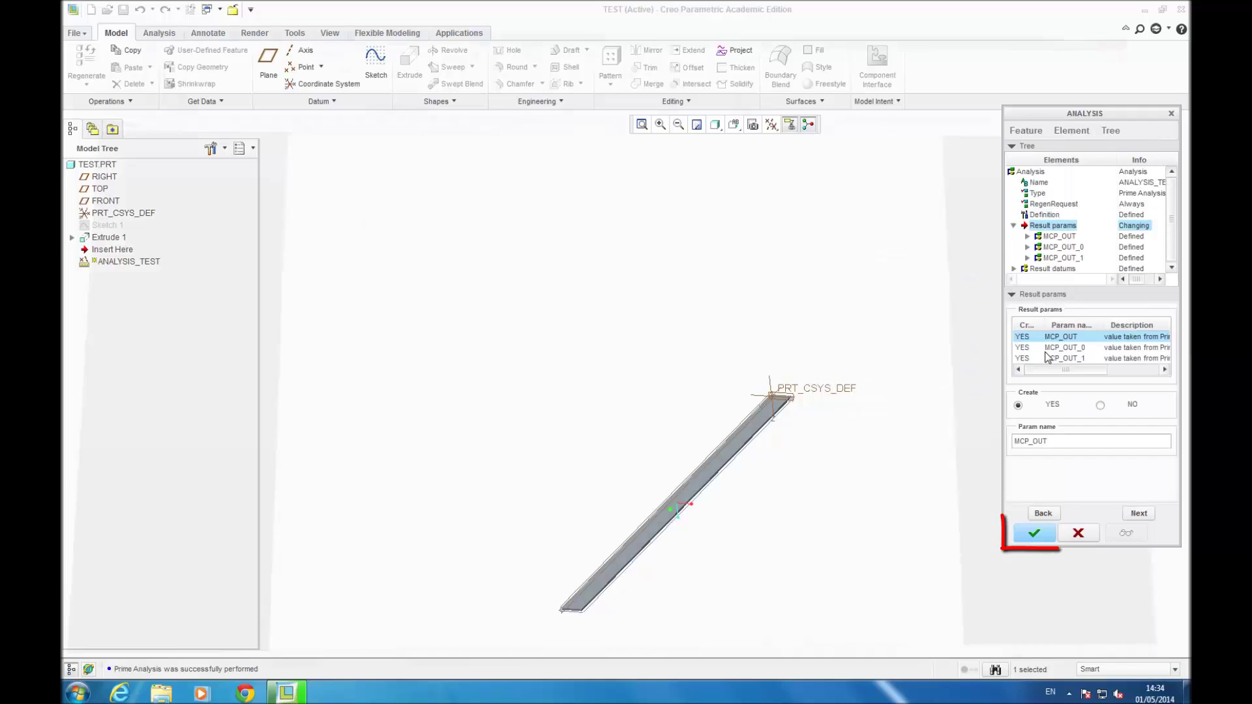
left_click(1034, 534)
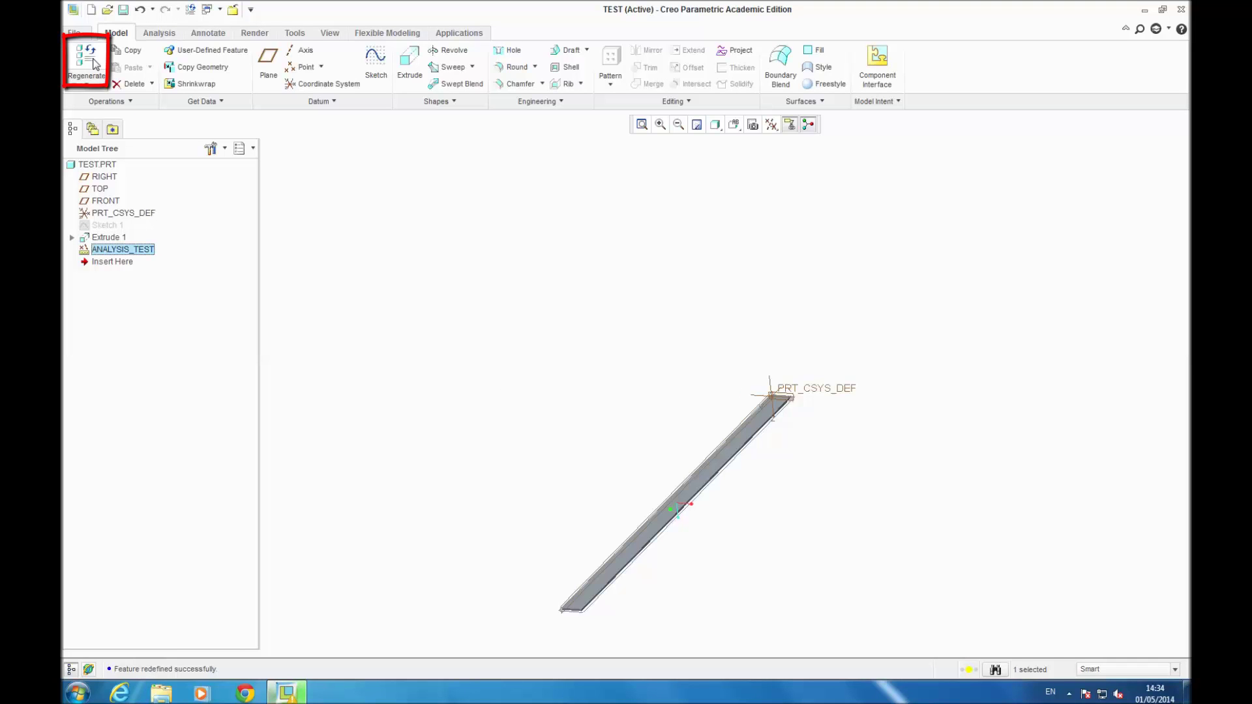
- Regenerate the part and redefine Sketch 1 so the beam cross-section takes the new H and W
left_click(96, 64)
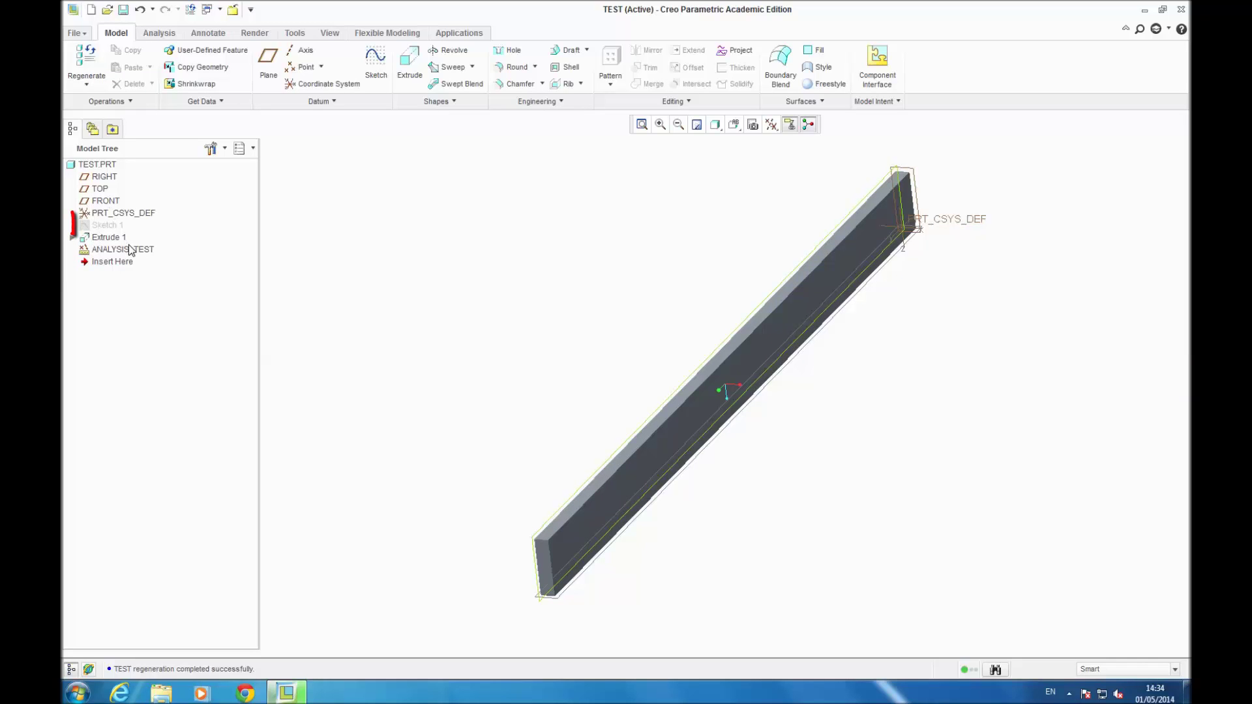
right_click(116, 226)
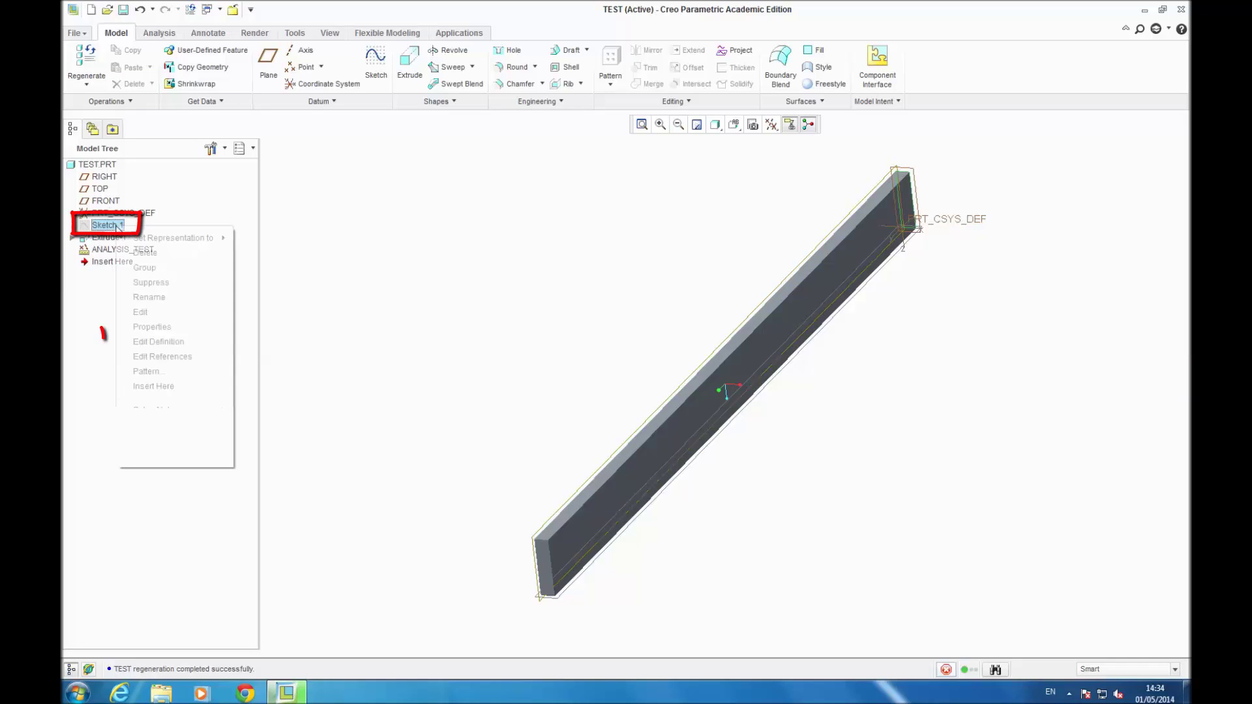
left_click(195, 337)
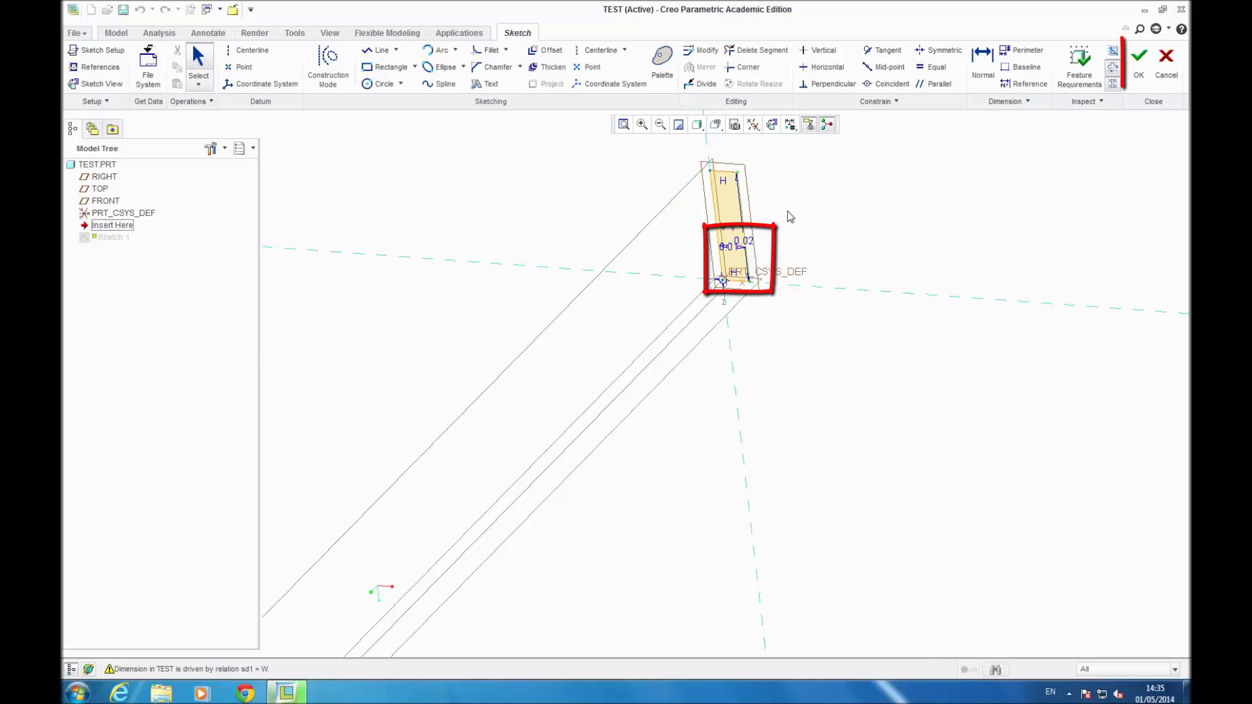
left_click(1146, 66)
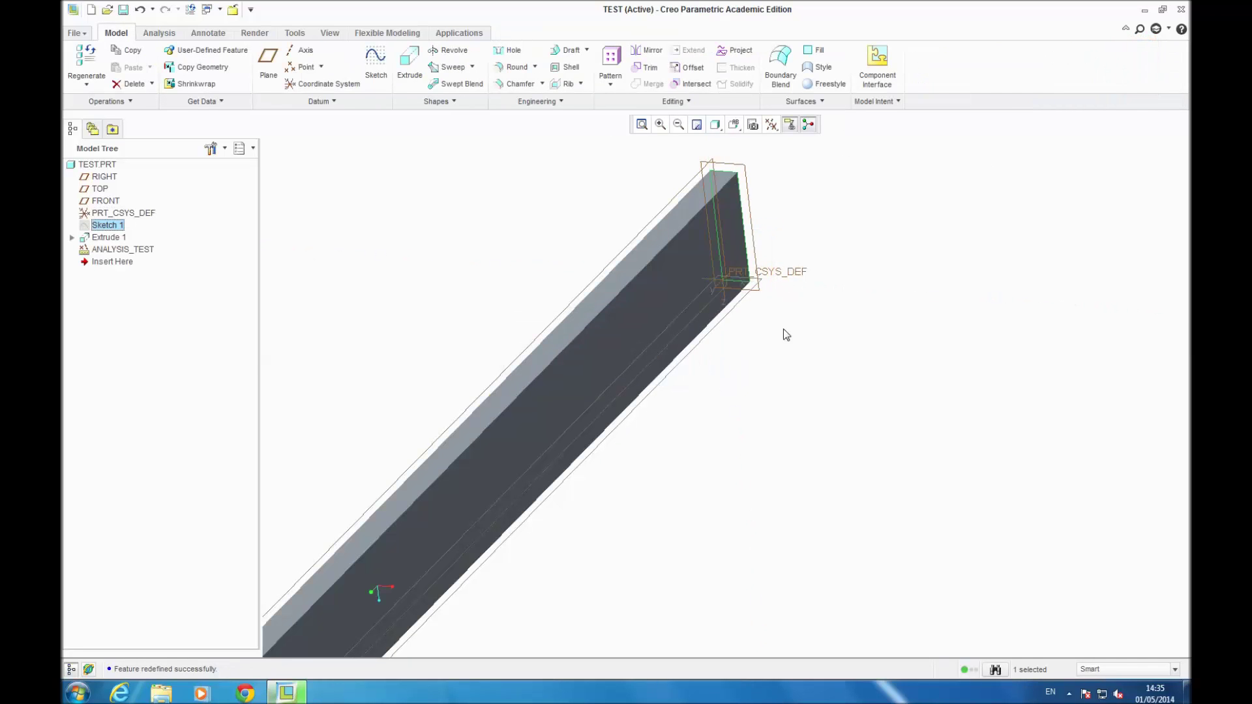
scroll(859, 330, "down", 5)
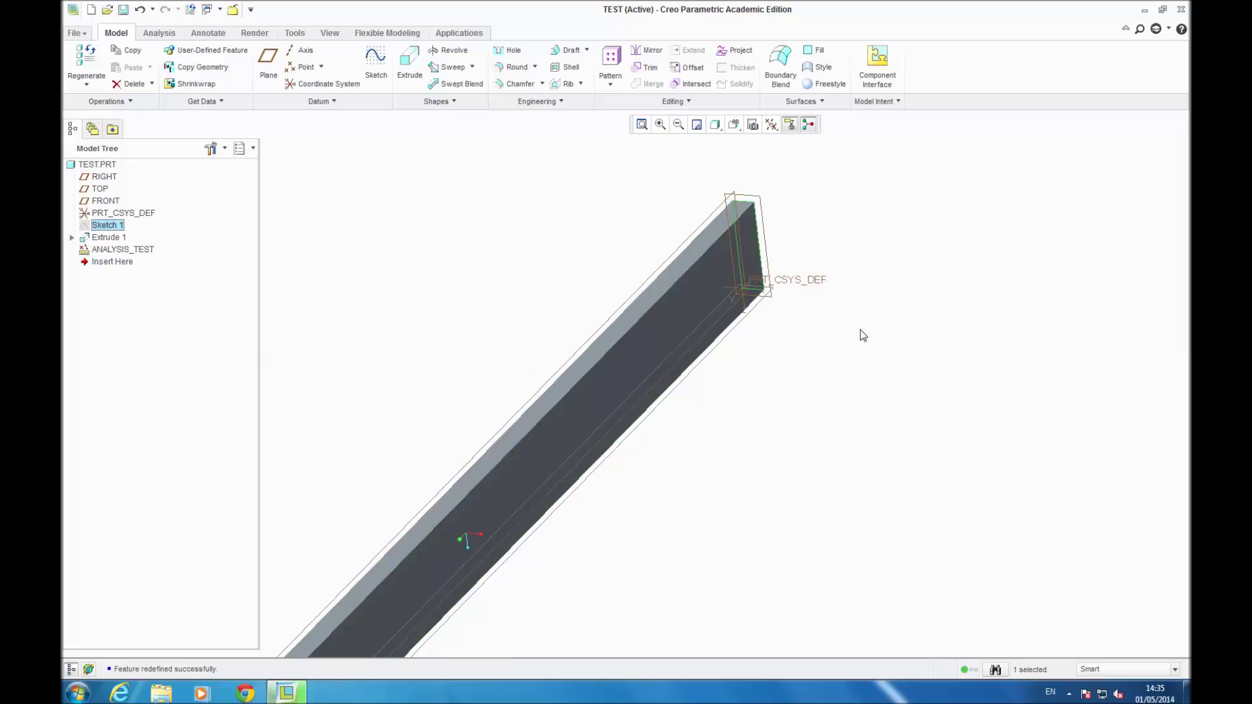
left_click(104, 237)
- Redefine and accept Extrude 1 so the beam length becomes 0.30
right_click(108, 238)
left_click(165, 341)
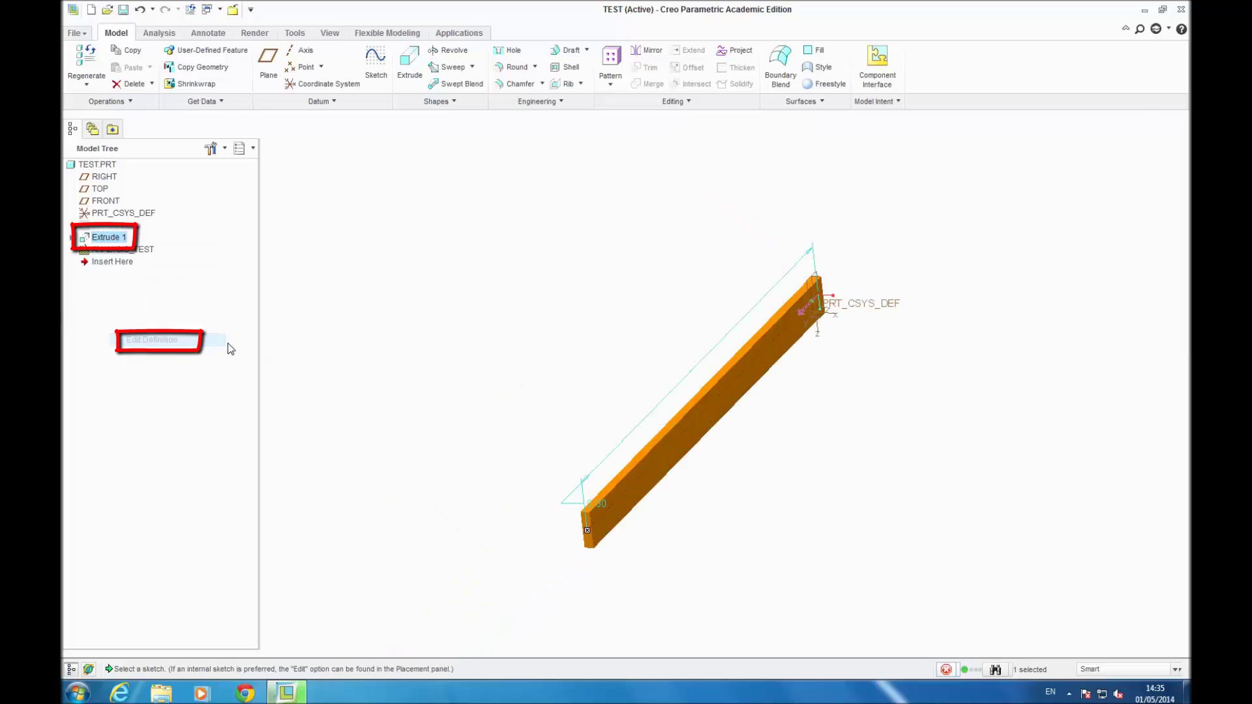
scroll(615, 523, "up", 6)
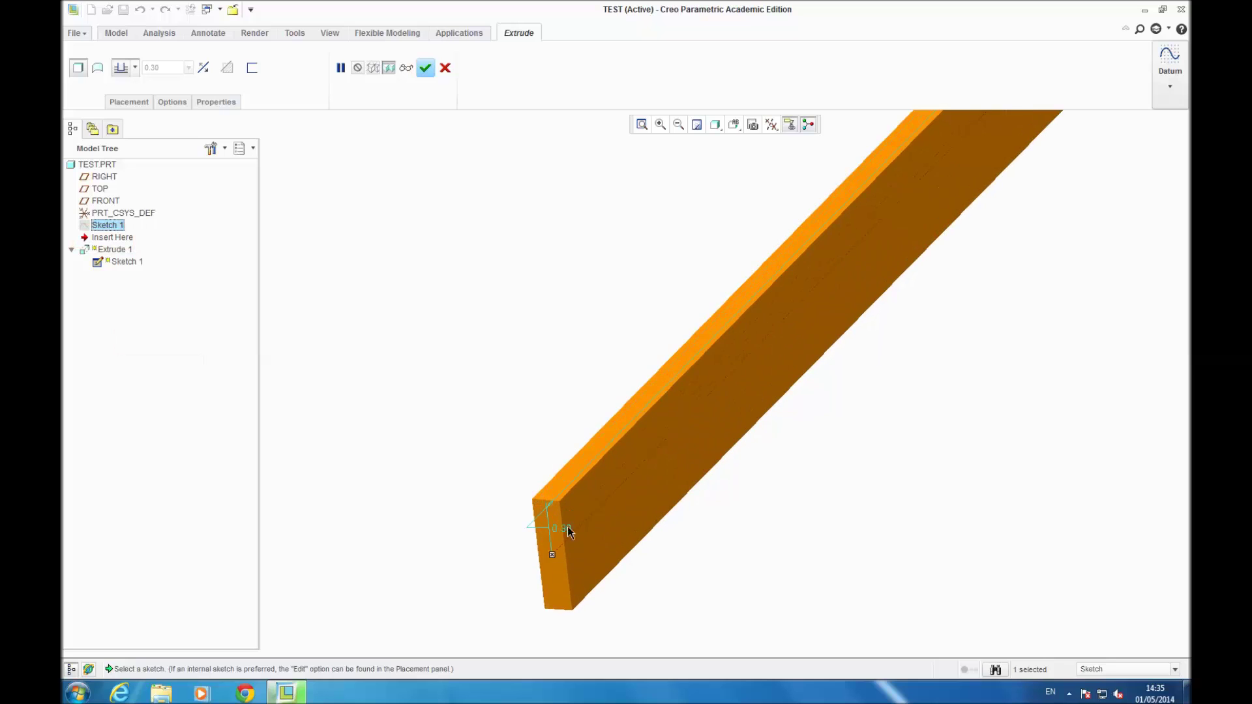
scroll(567, 526, "down", 6)
left_click(425, 68)
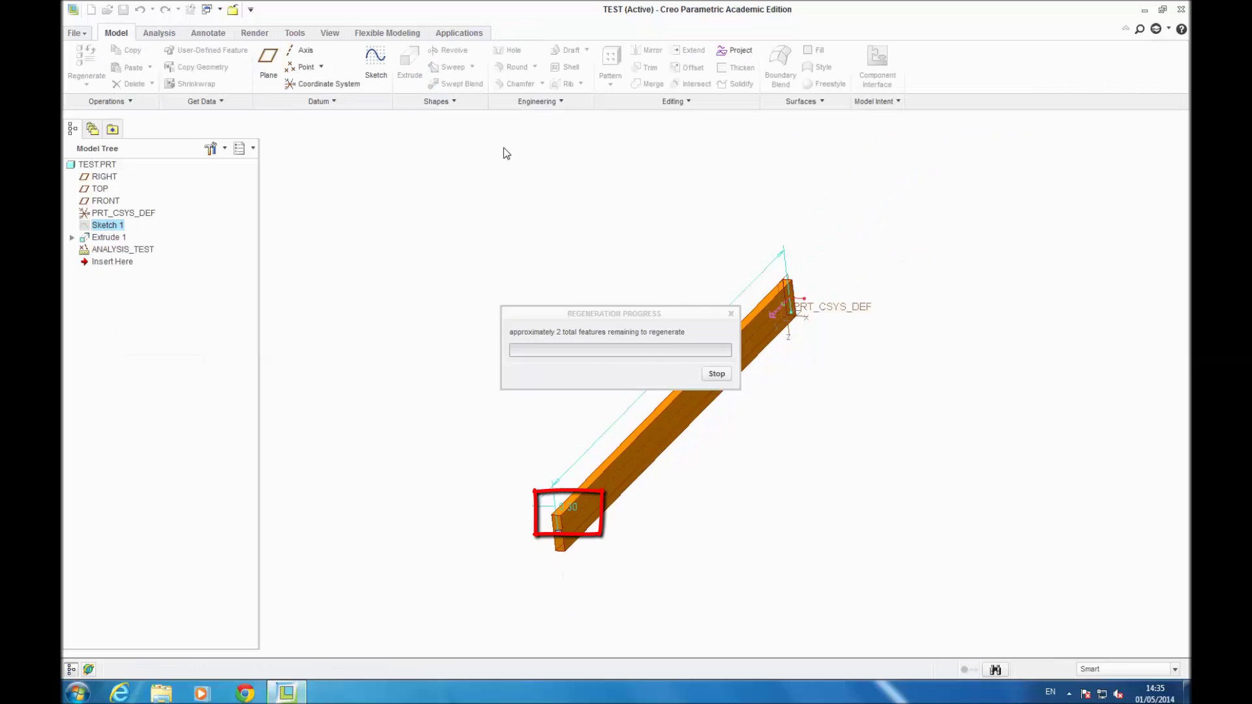